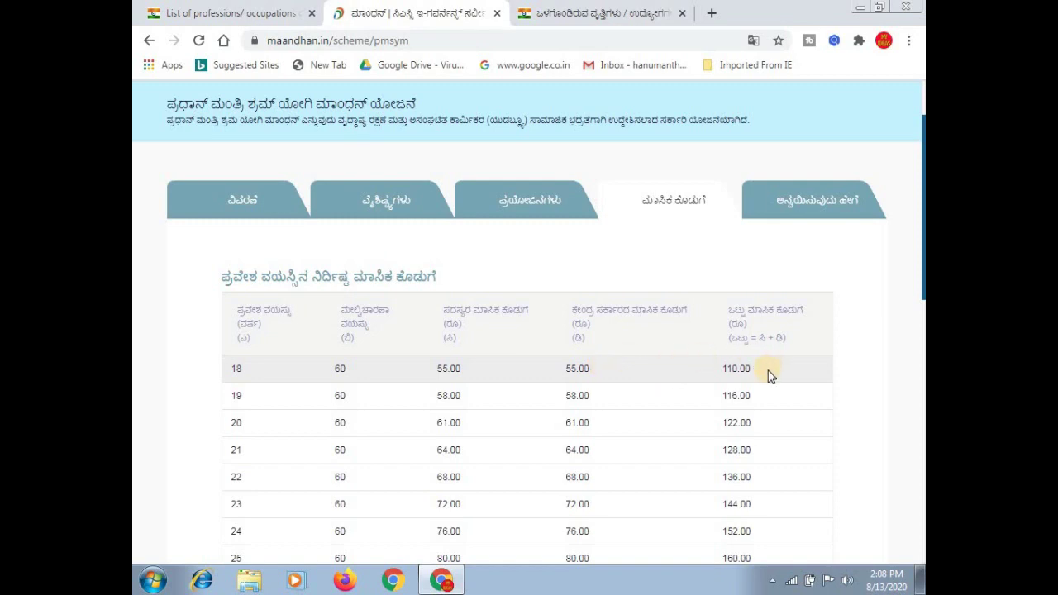
# Scroll through the PM-SYM contribution table to age 40 and back to the scheme summary.
pyautogui.scroll(-3, 768, 374)
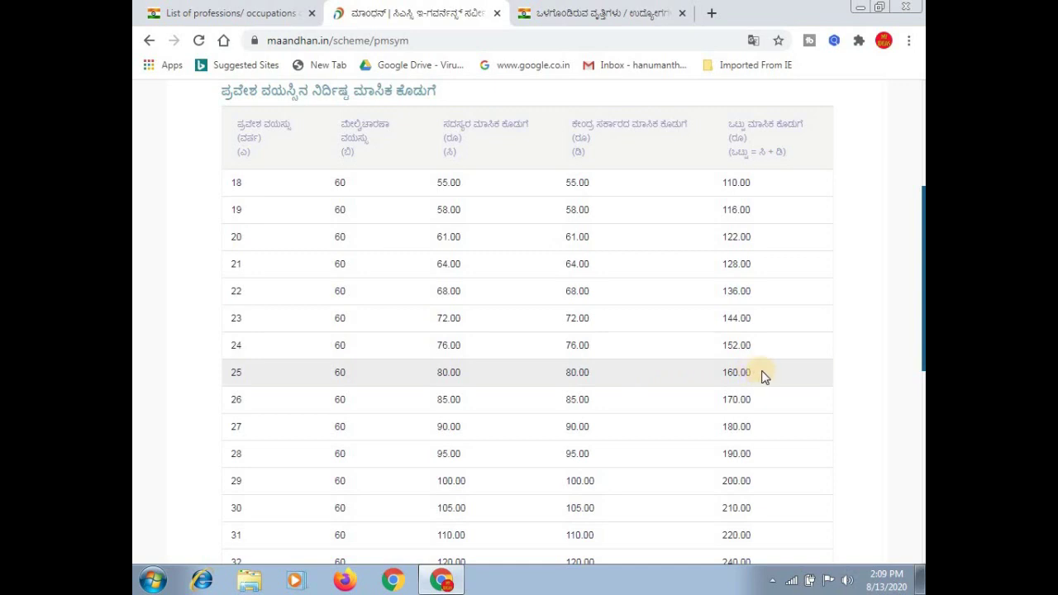
pyautogui.scroll(-3, 765, 376)
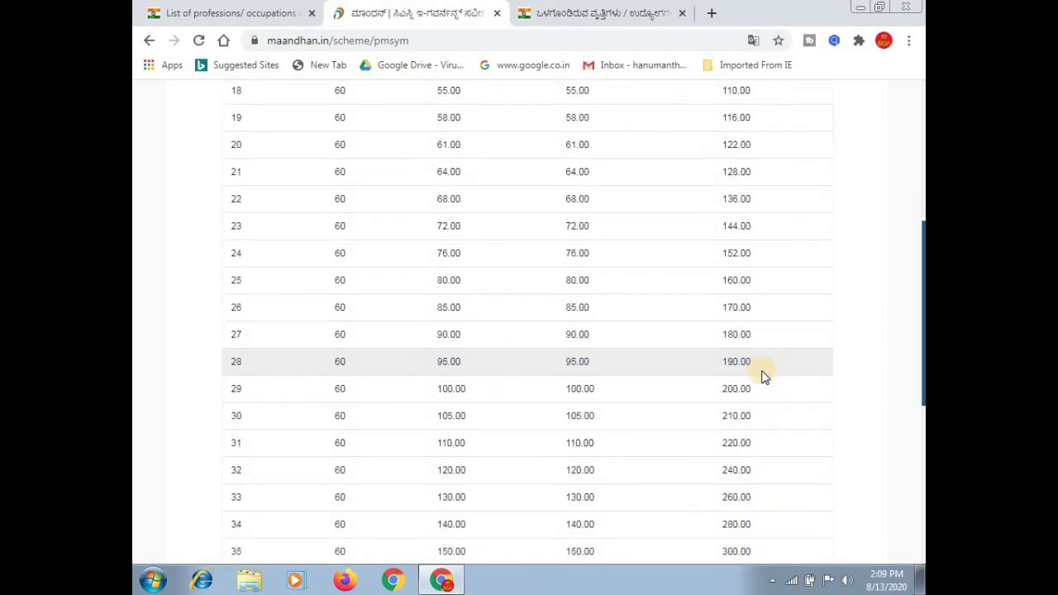
pyautogui.scroll(-1, 765, 376)
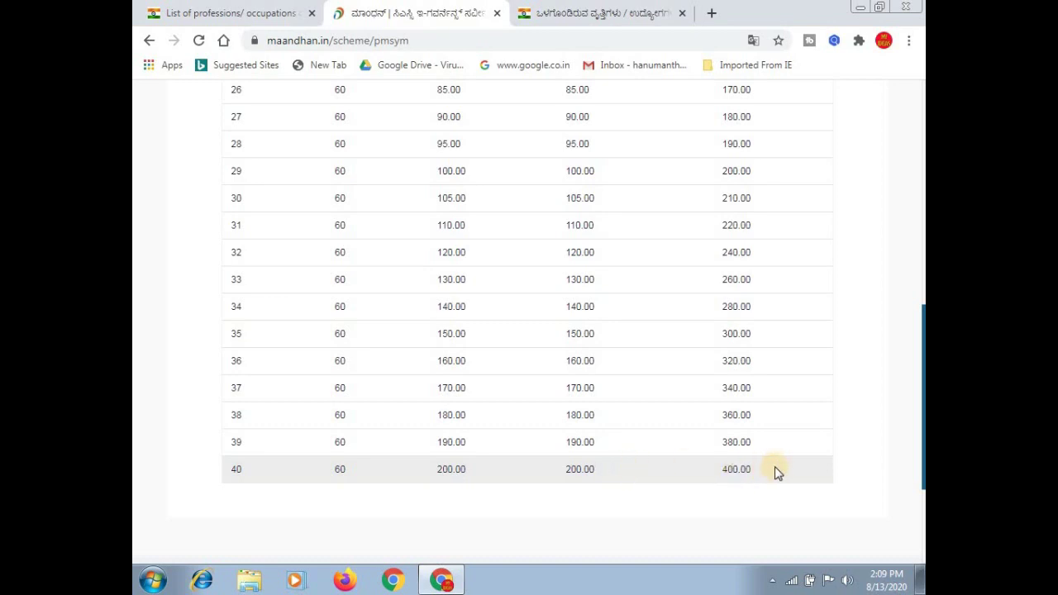
pyautogui.scroll(7, 775, 466)
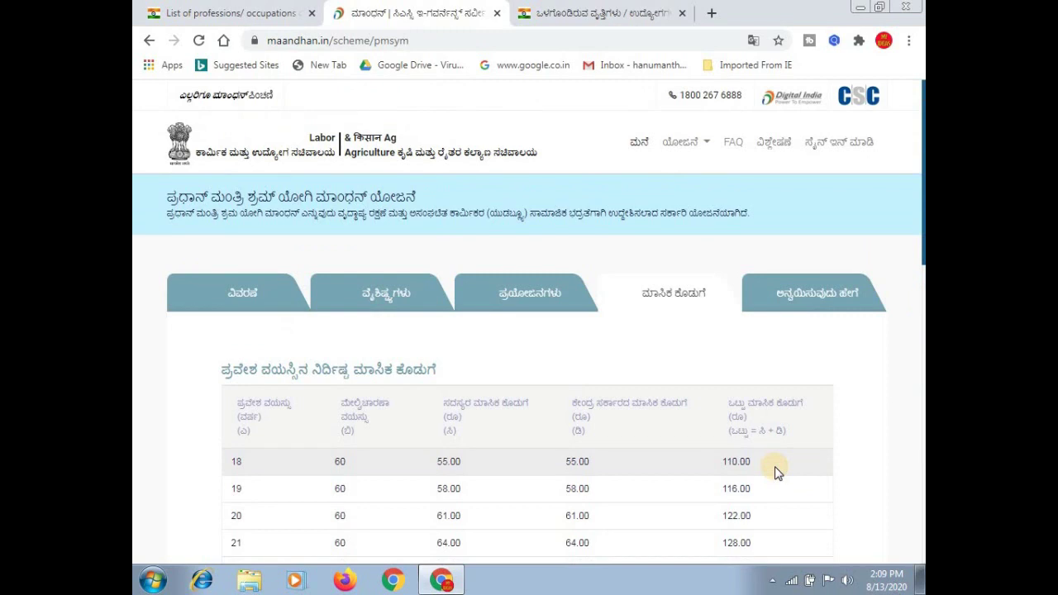
pyautogui.scroll(-3, 776, 468)
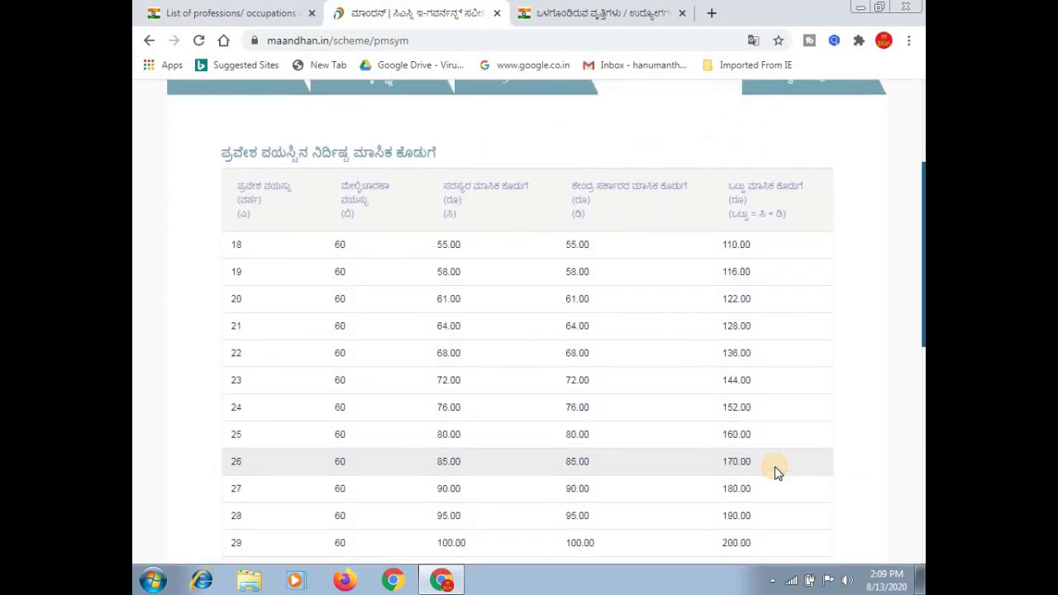
pyautogui.scroll(-3, 775, 471)
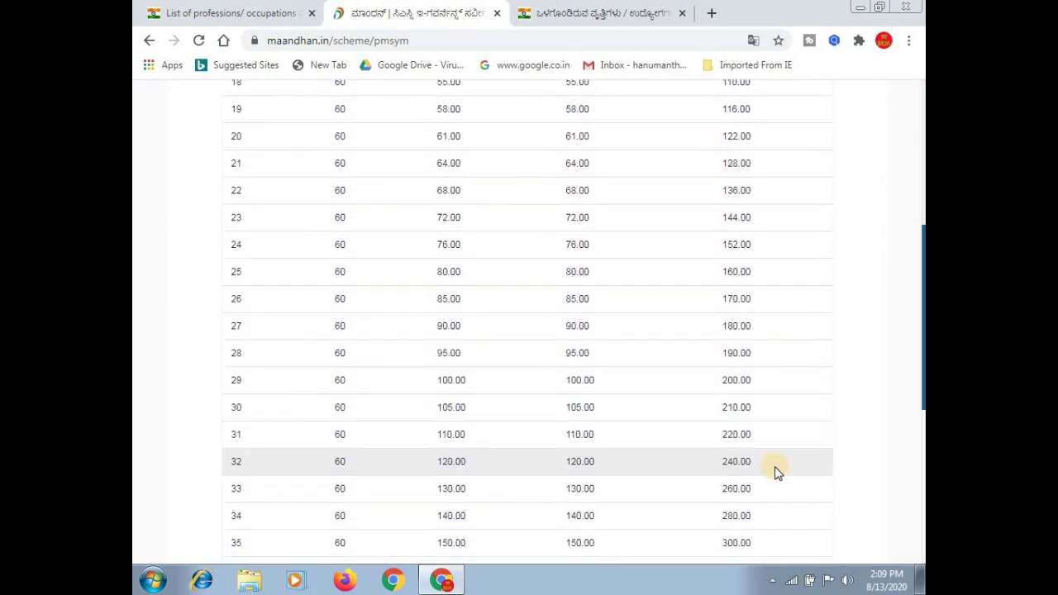
pyautogui.scroll(-3, 775, 471)
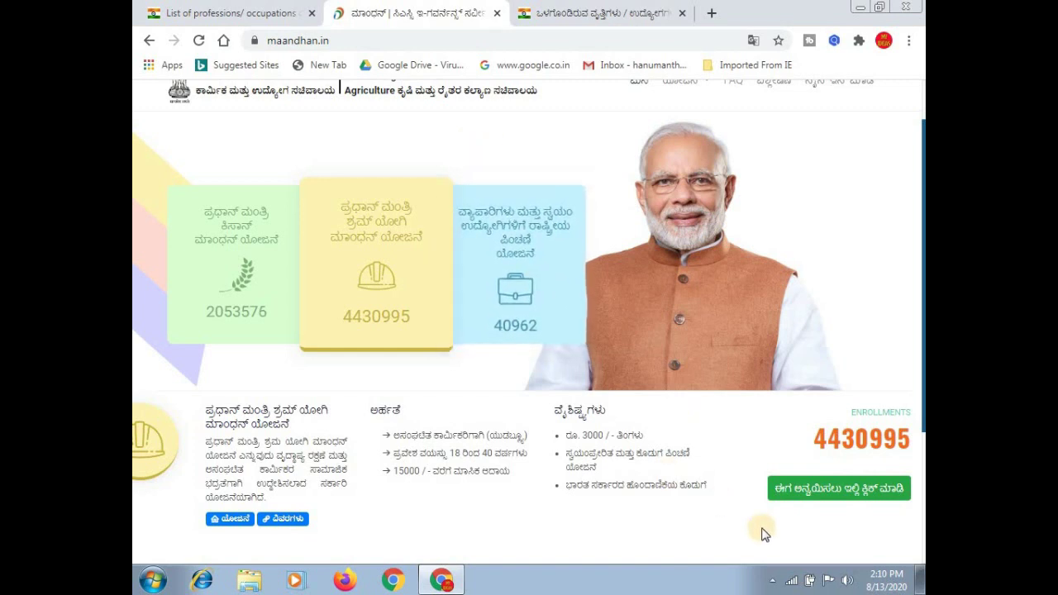
# Start PM-SYM self enrollment, enter the mobile number and captcha tdsw8v, and request an OTP.
pyautogui.click(839, 493)
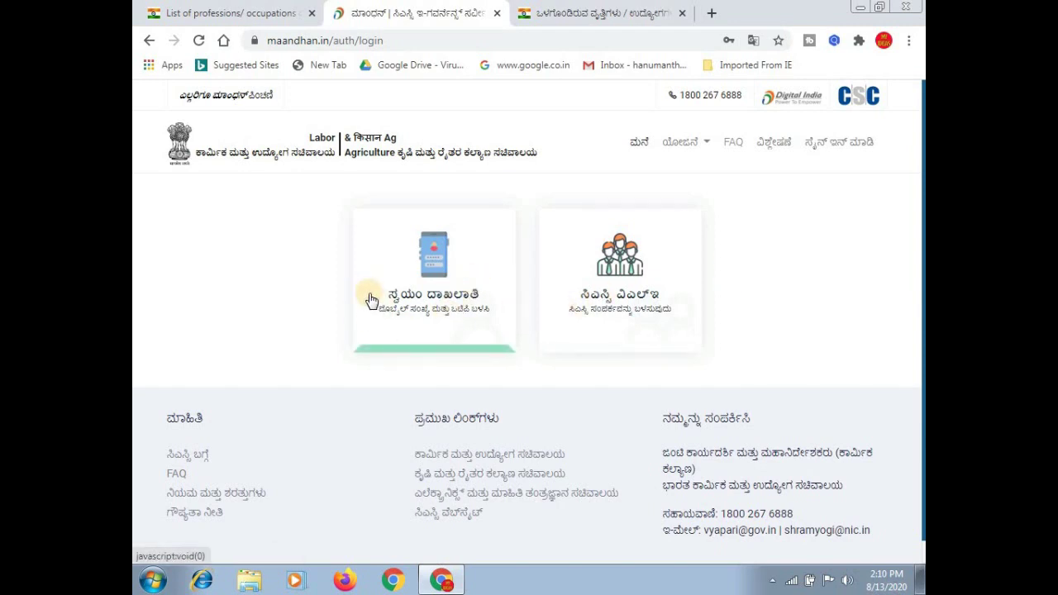
pyautogui.click(449, 303)
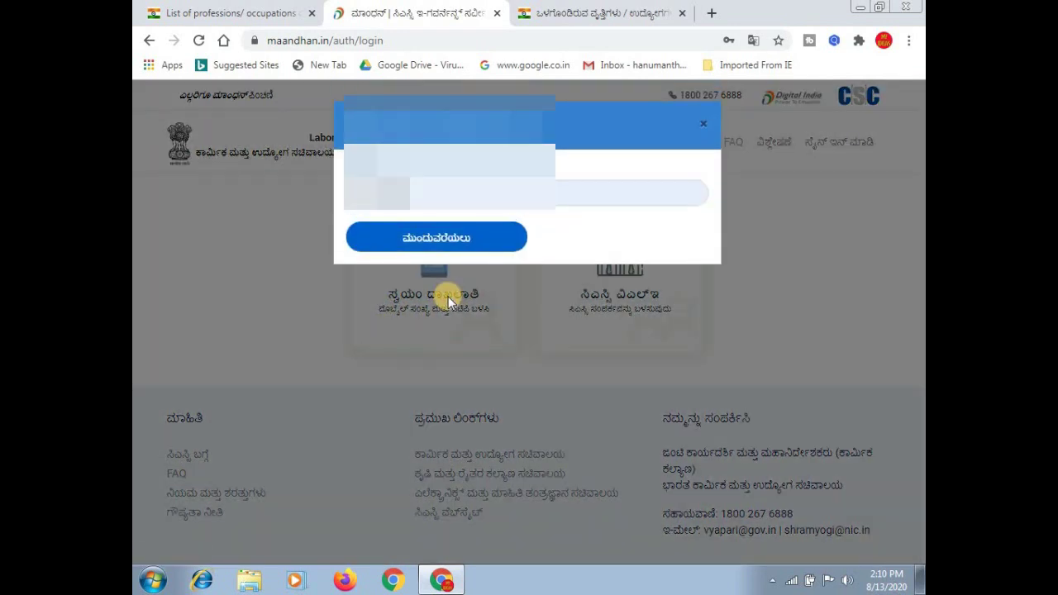
pyautogui.click(427, 193)
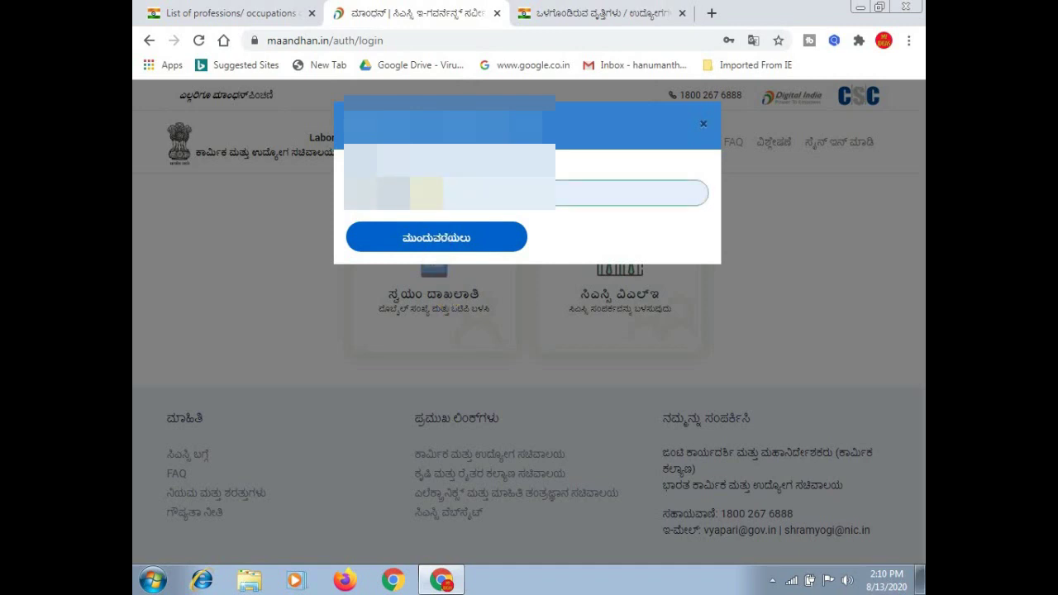
pyautogui.click(454, 239)
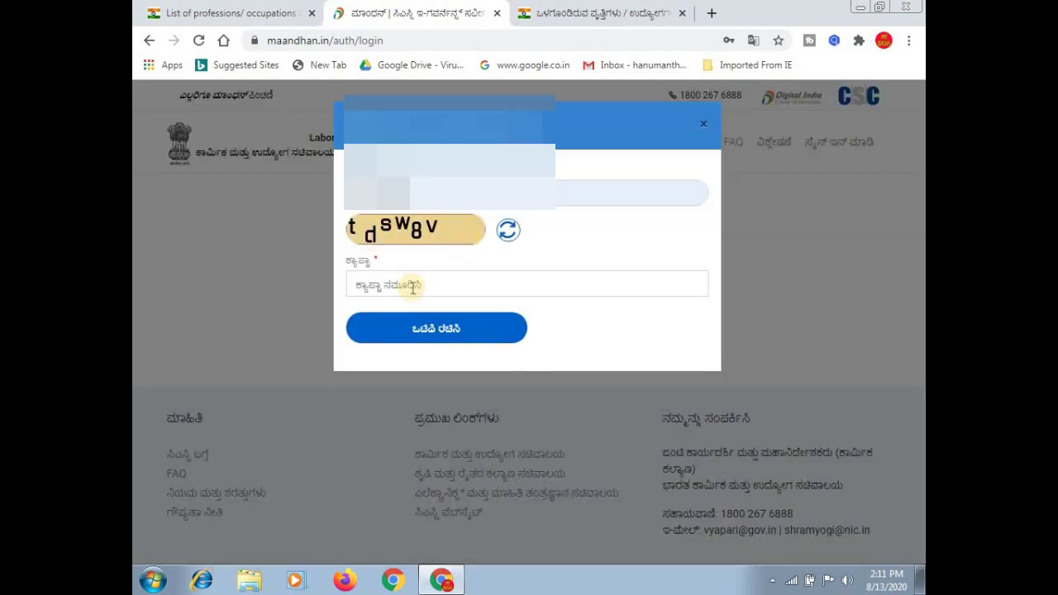
pyautogui.click(413, 286)
pyautogui.write('tdsw8v')
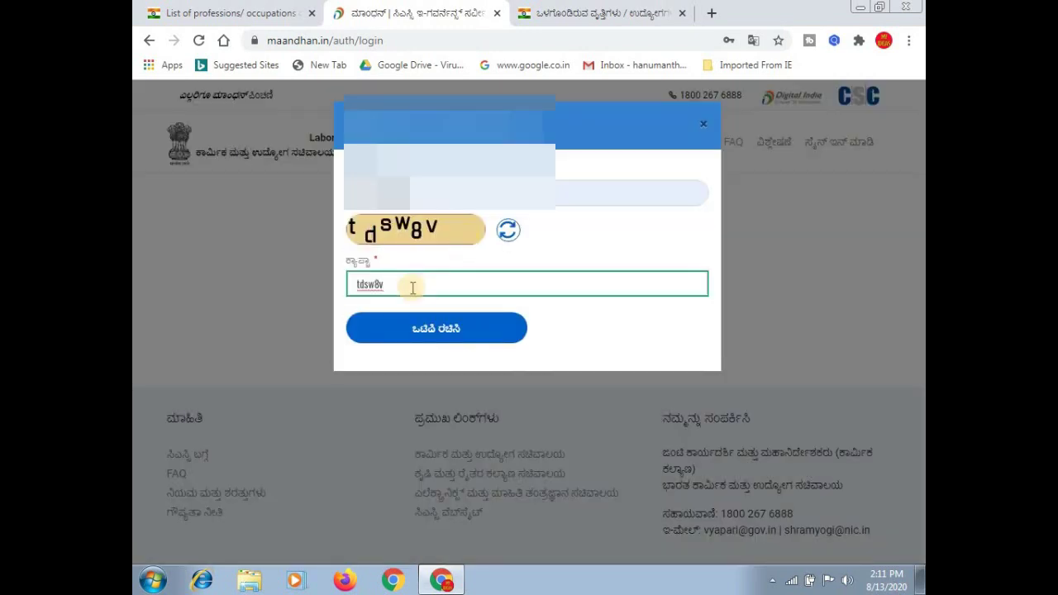
pyautogui.click(423, 329)
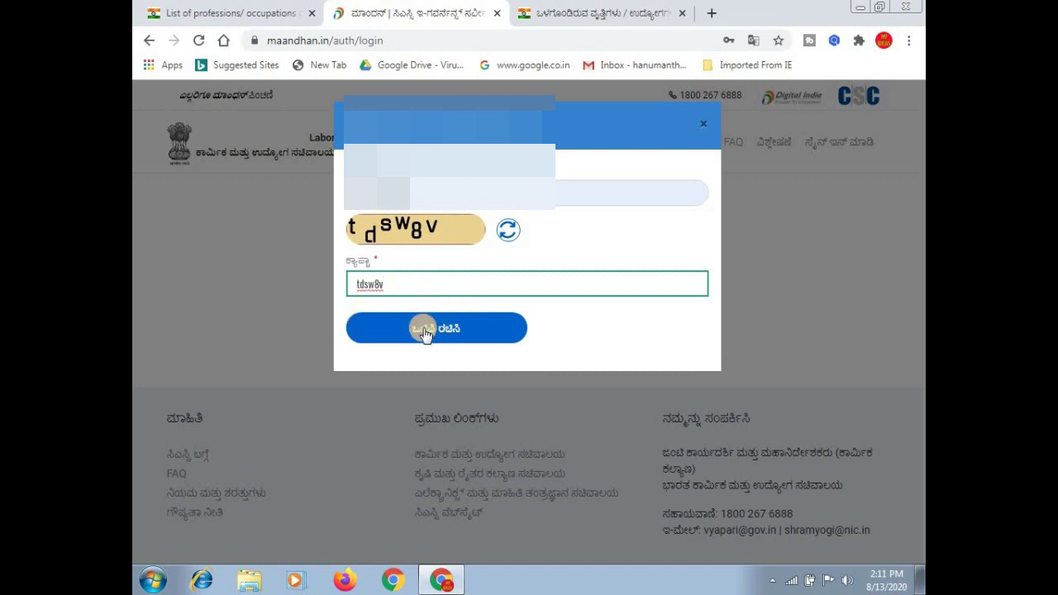
pyautogui.click(445, 329)
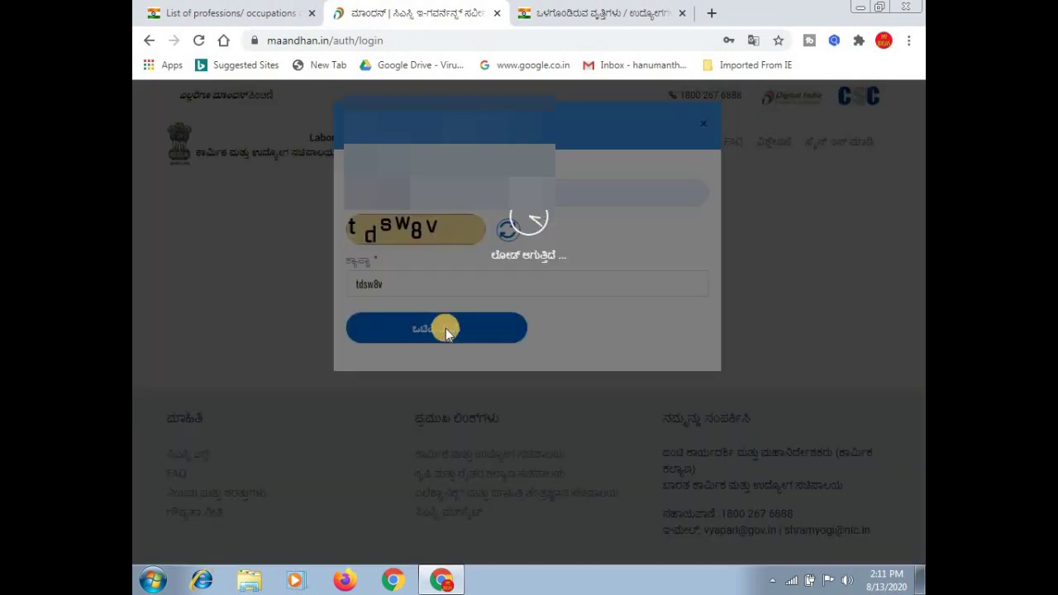
# Replace the OTP field contents with the received OTP and verify it to sign in.
pyautogui.click(402, 252)
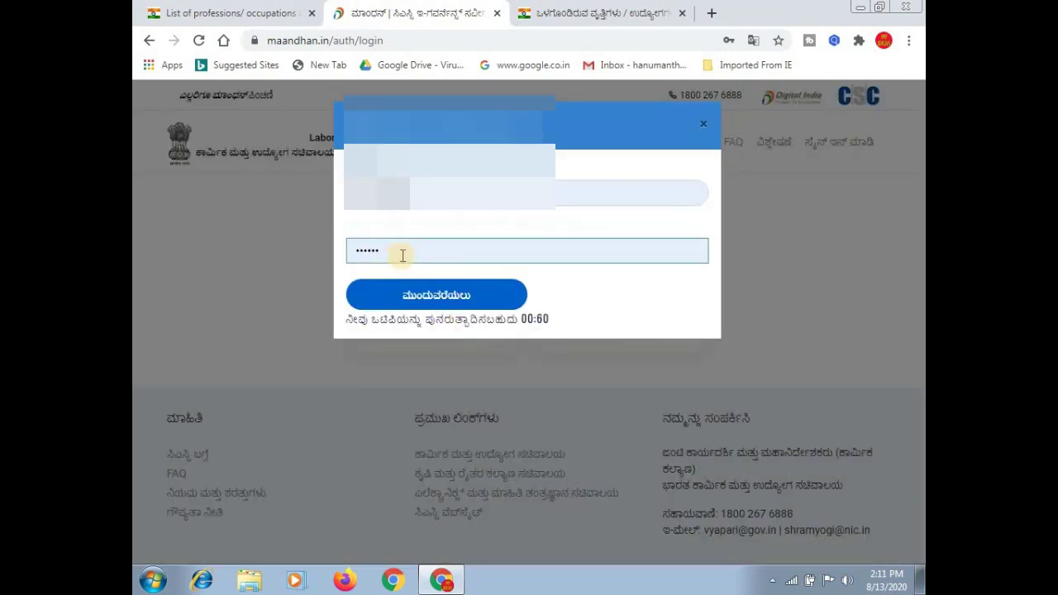
pyautogui.press('BackSpace')
pyautogui.press('BackSpace')
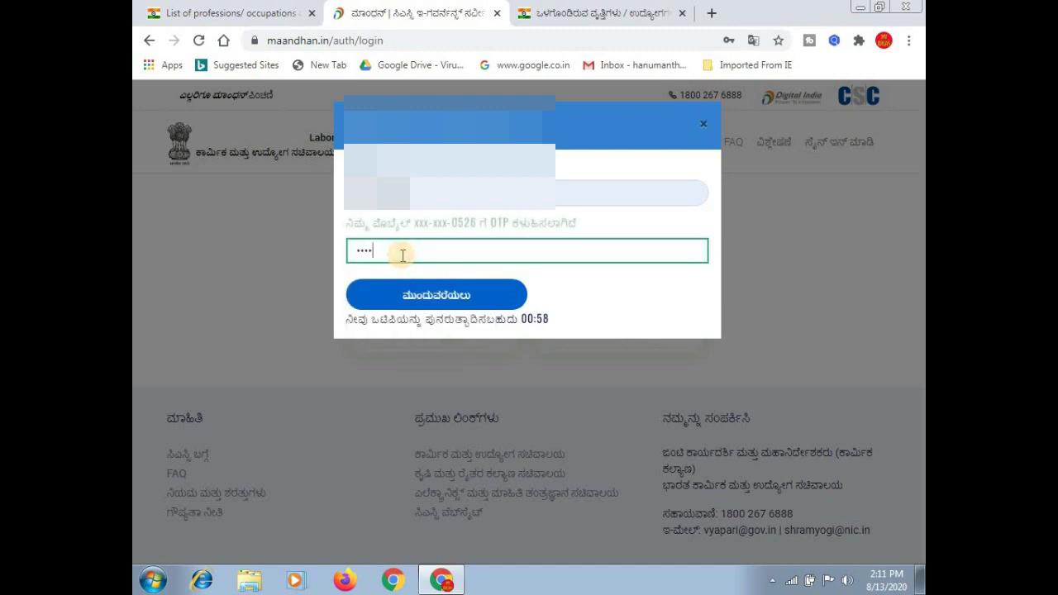
pyautogui.press('BackSpace')
pyautogui.press('BackSpace')
pyautogui.press('BackSpace')
pyautogui.press('BackSpace')
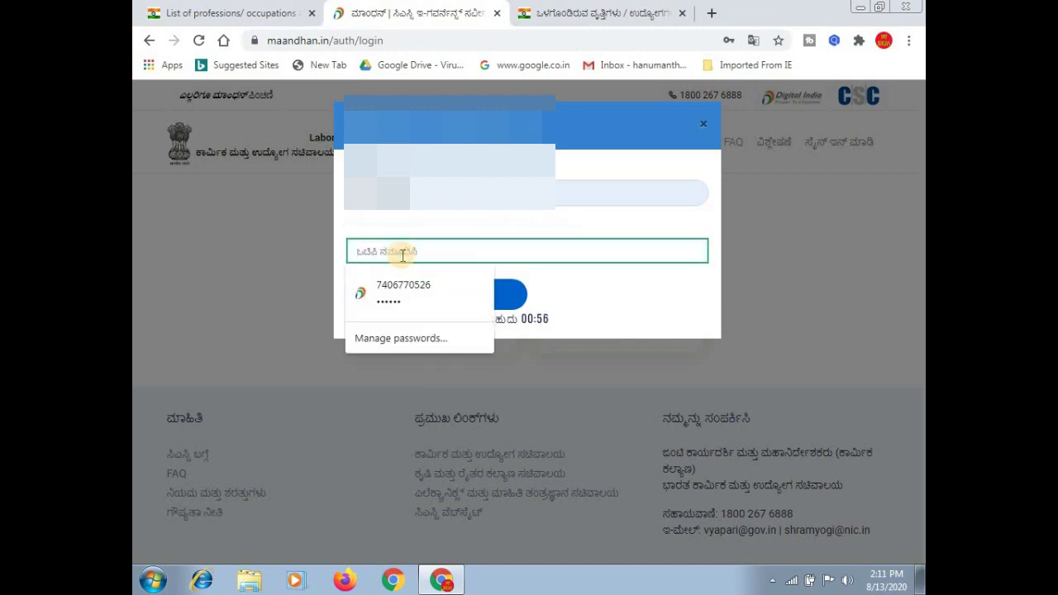
pyautogui.hotkey('ctrl', 'v')
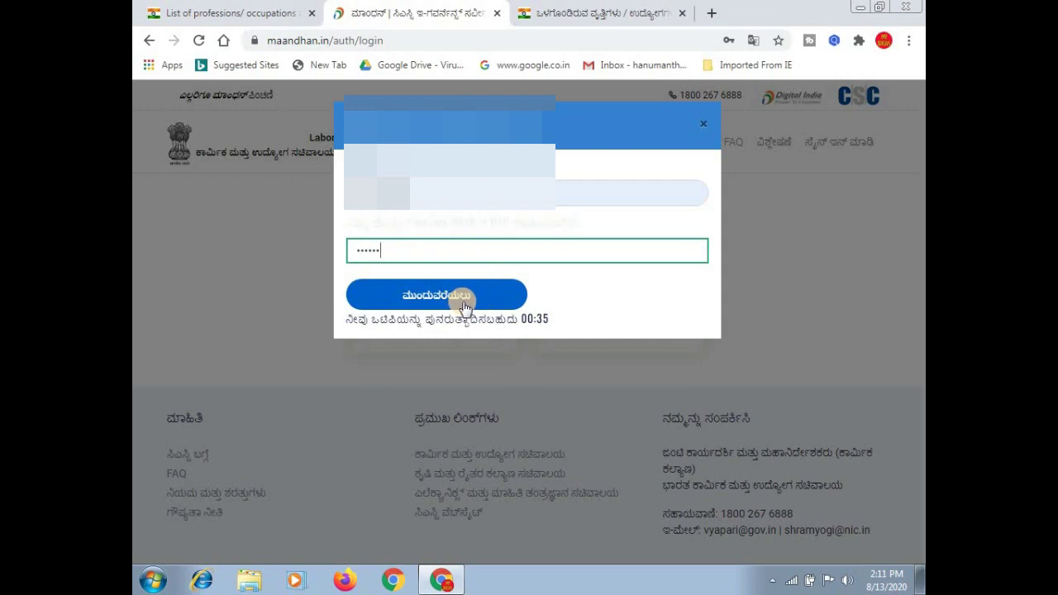
pyautogui.click(464, 304)
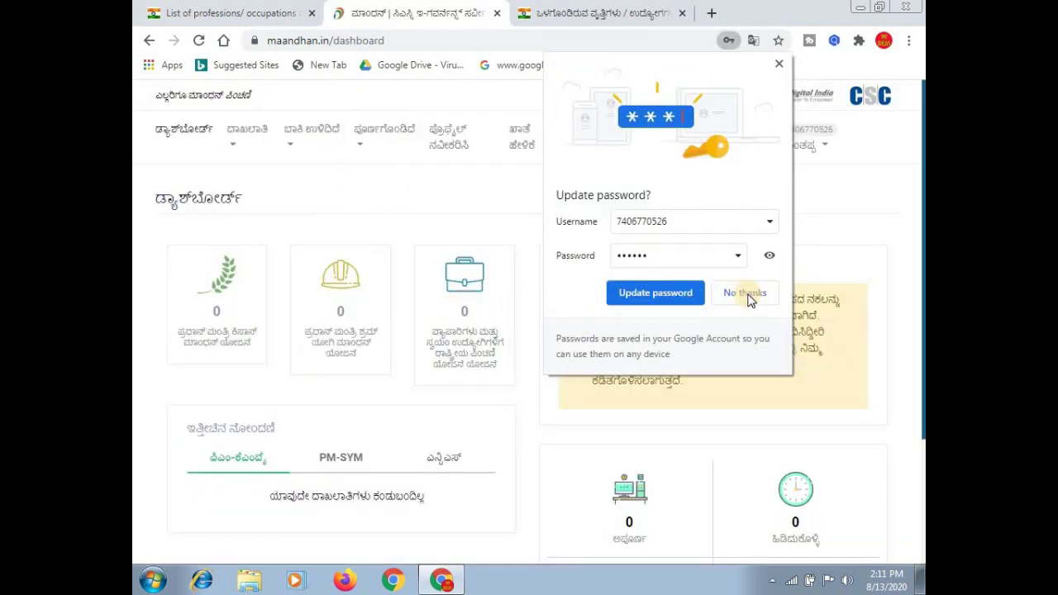
# Decline Chrome's password update and start a new Pradhan Mantri Shram Yogi Maandhan enrollment.
pyautogui.click(745, 293)
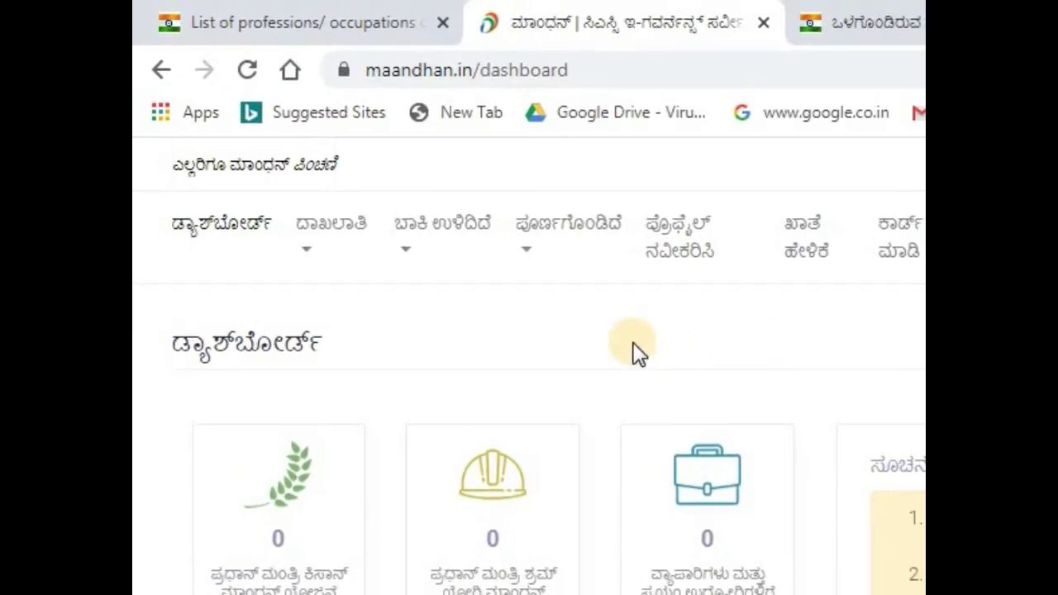
pyautogui.click(346, 238)
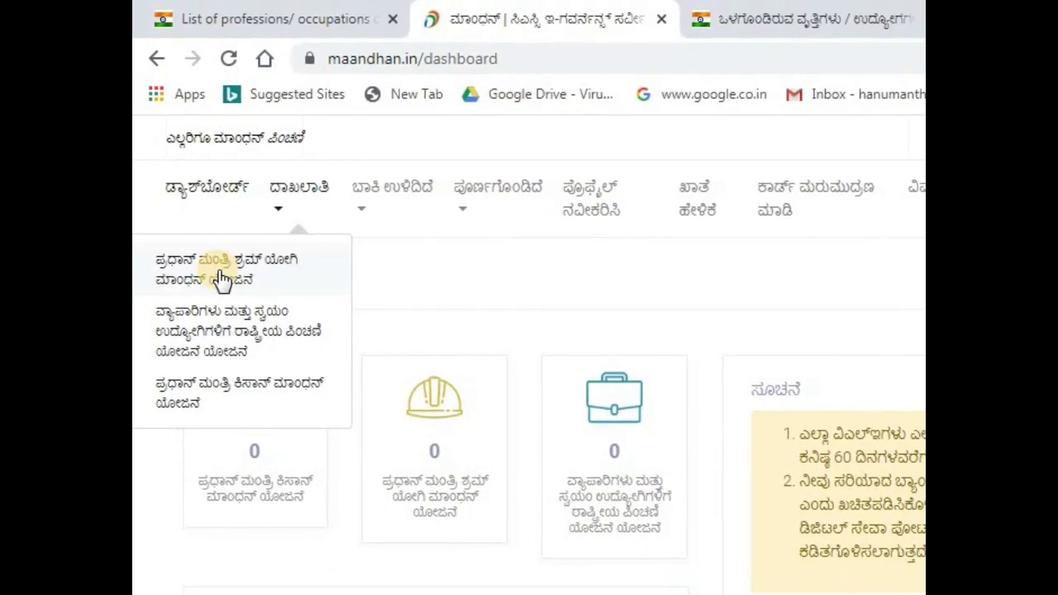
pyautogui.click(210, 244)
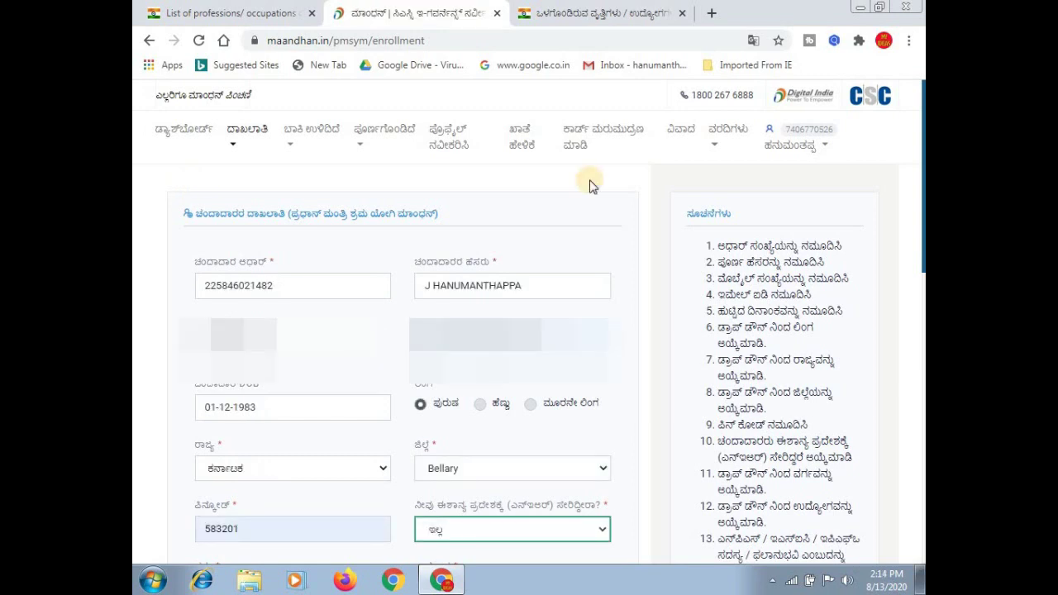
# Review the subscriber's Aadhaar number, name and date of birth on the form.
pyautogui.click(342, 289)
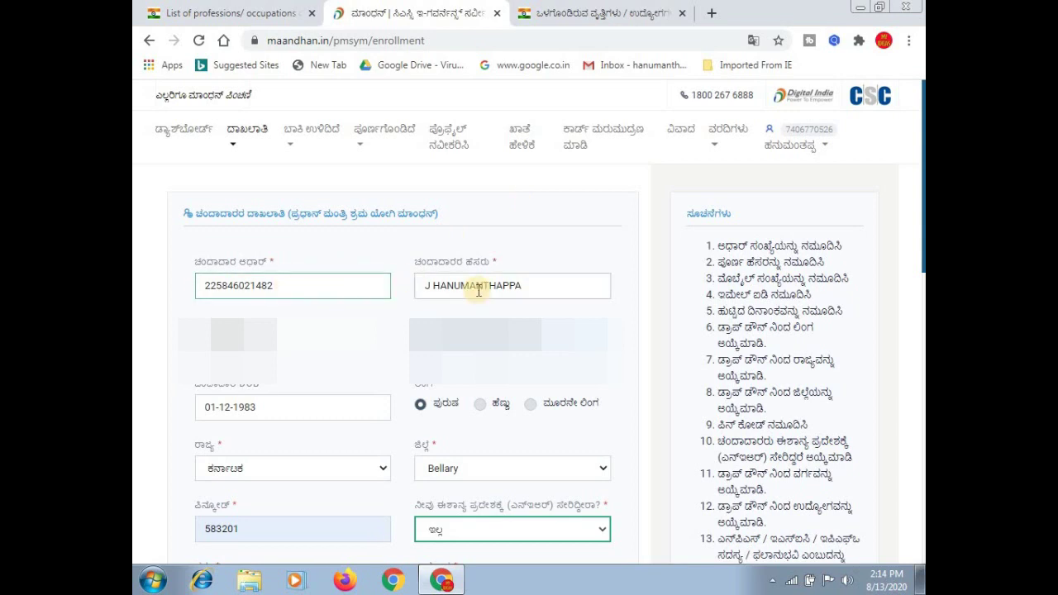
pyautogui.click(547, 286)
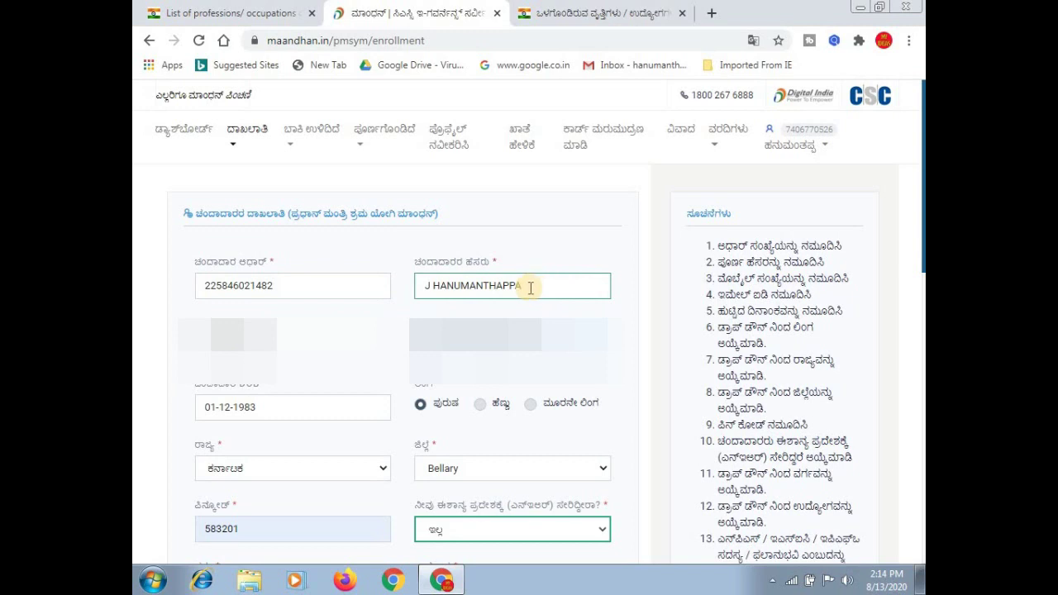
pyautogui.press('Tab')
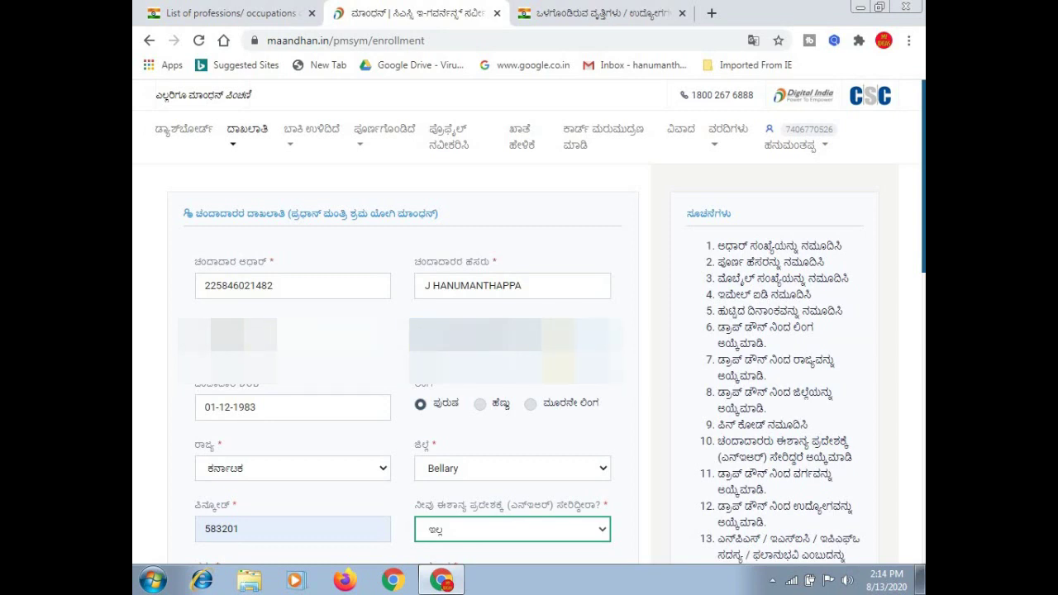
pyautogui.click(292, 408)
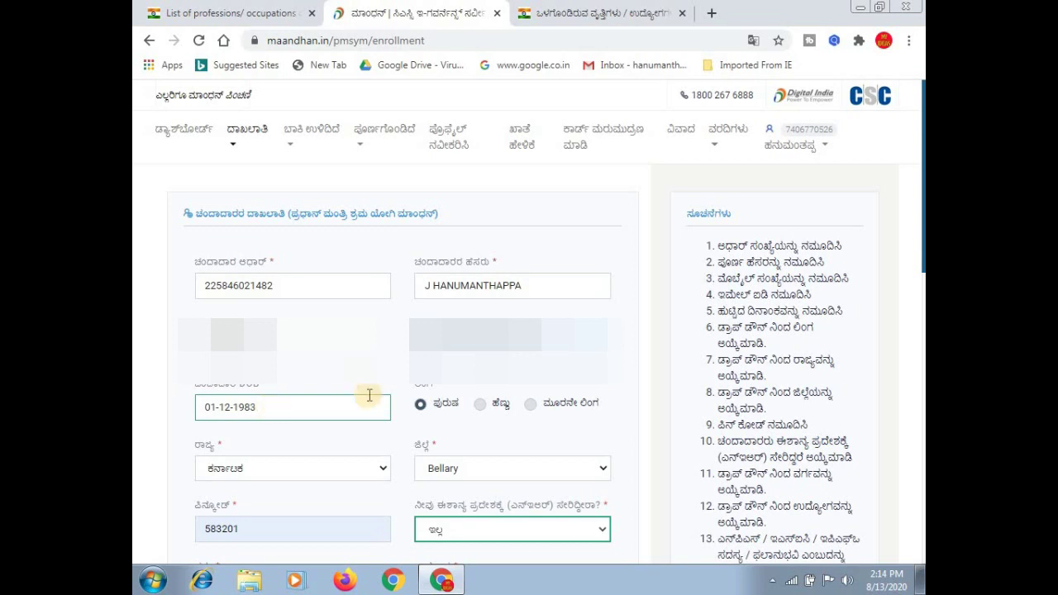
pyautogui.click(433, 404)
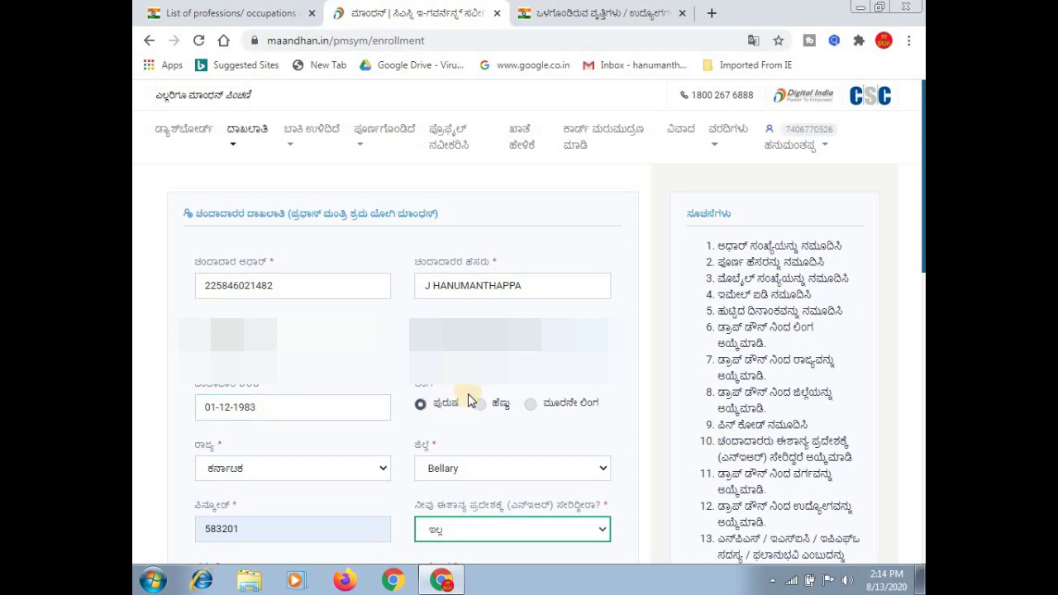
# Confirm state Karnataka, district Bellary, pincode 583201, and answer No to the North-East question.
pyautogui.click(321, 470)
pyautogui.click(492, 477)
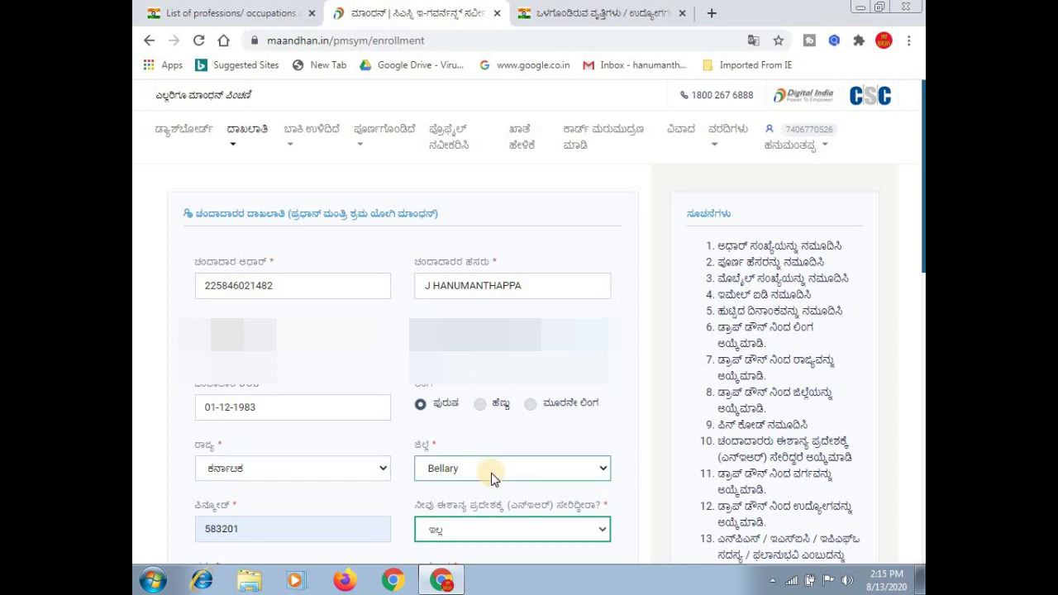
pyautogui.click(492, 478)
pyautogui.click(489, 473)
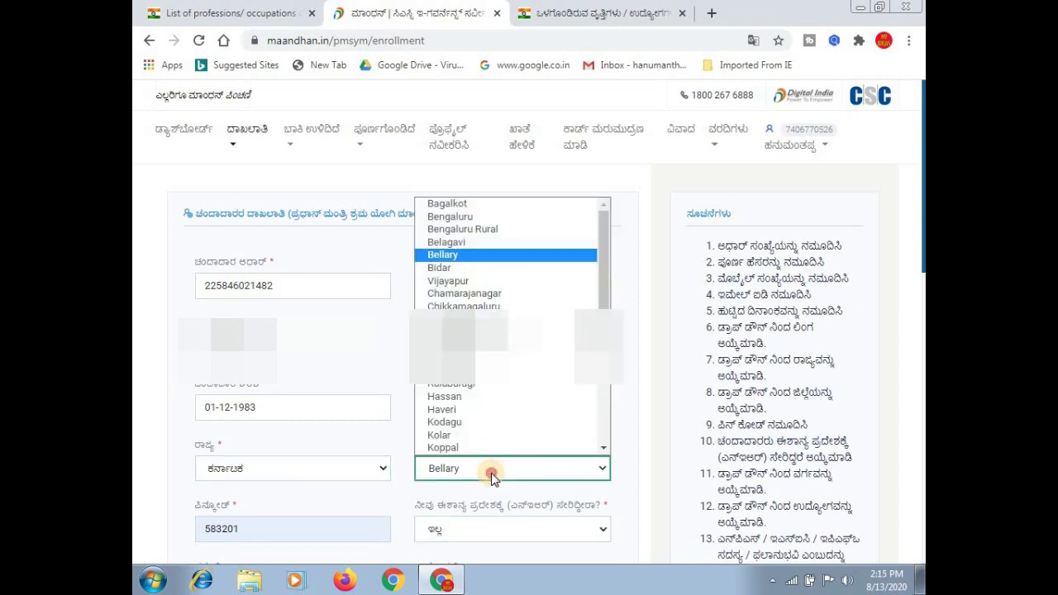
pyautogui.click(257, 535)
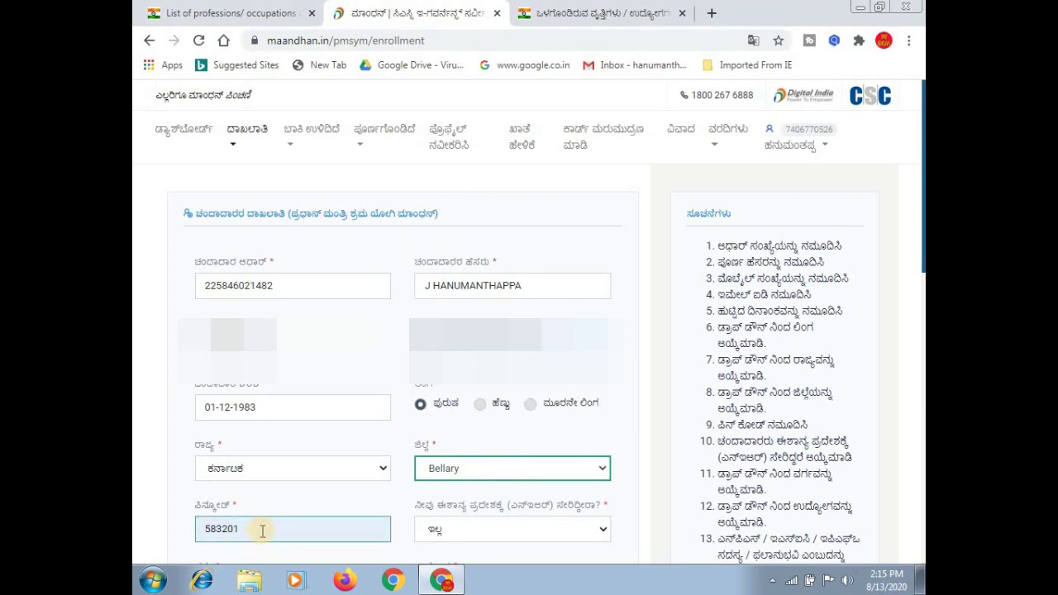
pyautogui.click(406, 529)
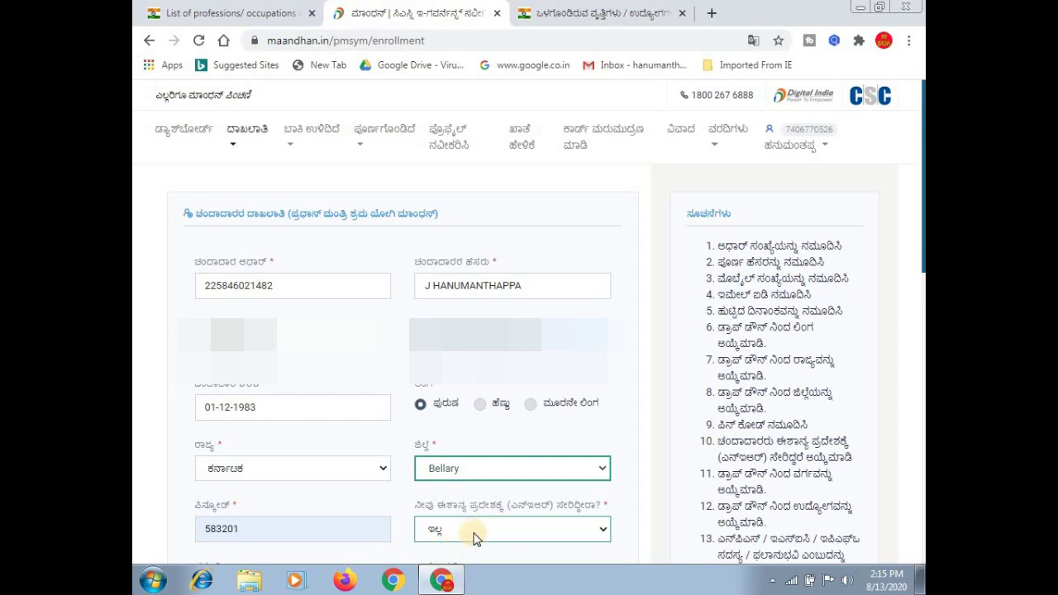
pyautogui.click(473, 534)
pyautogui.click(475, 537)
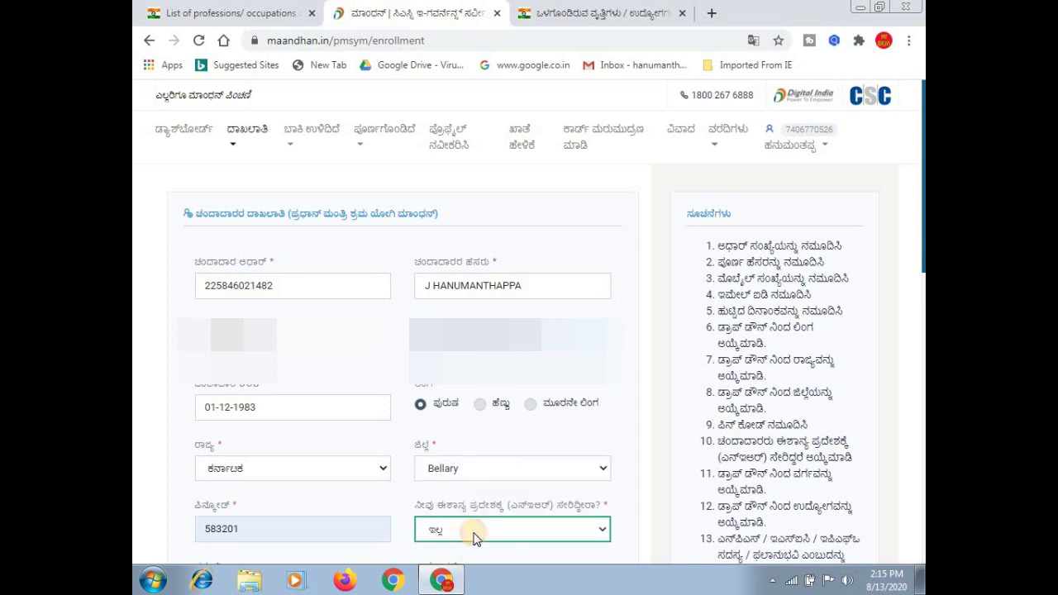
pyautogui.scroll(-5, 476, 537)
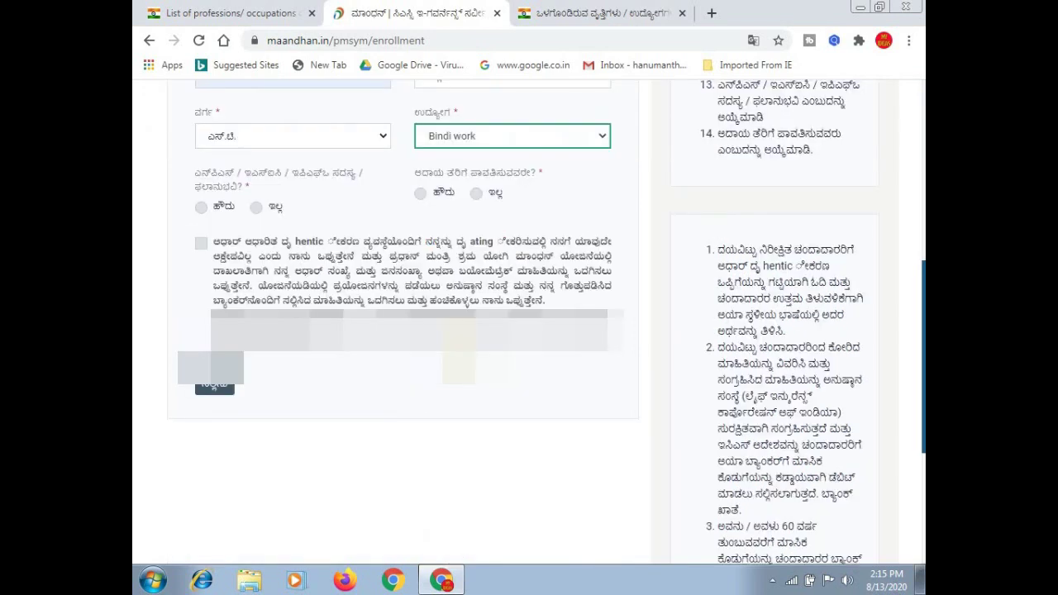
# Keep category ST and occupation Bindi work, and answer No to NPS/ESIC/EPFO membership and income-tax payer.
pyautogui.click(310, 137)
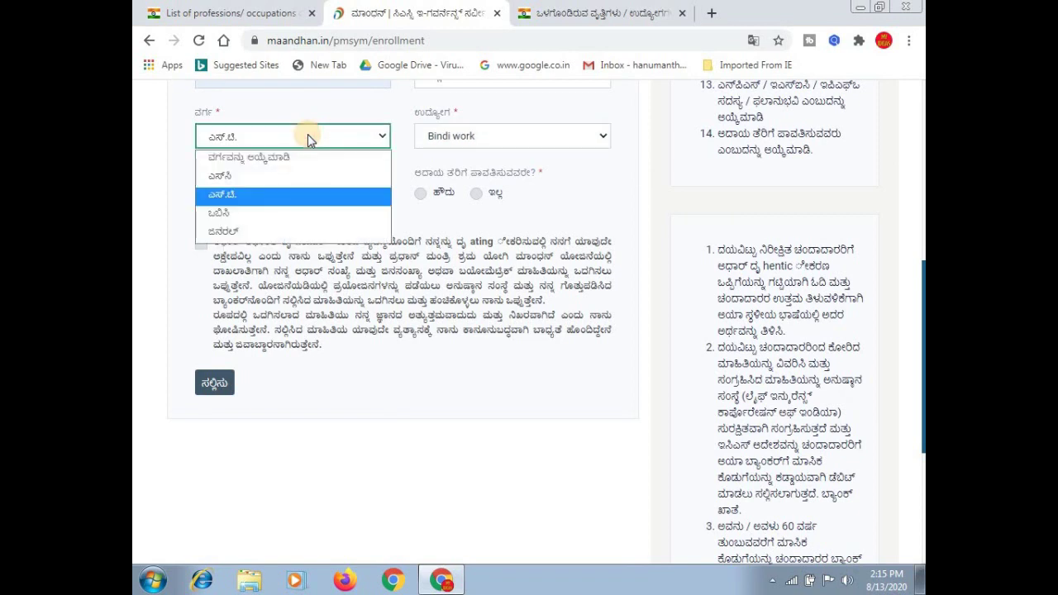
pyautogui.click(307, 137)
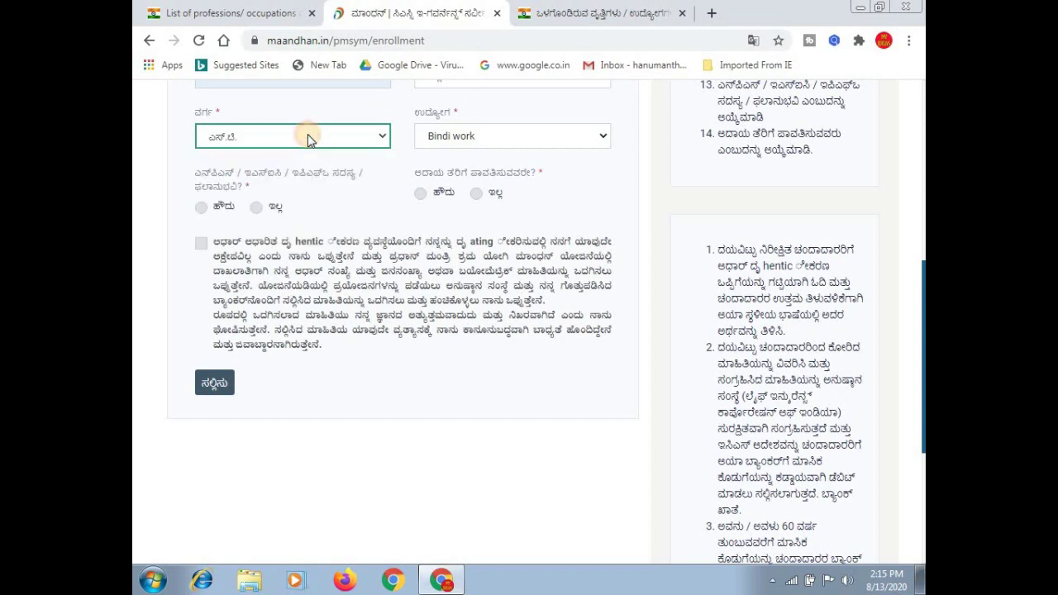
pyautogui.click(506, 137)
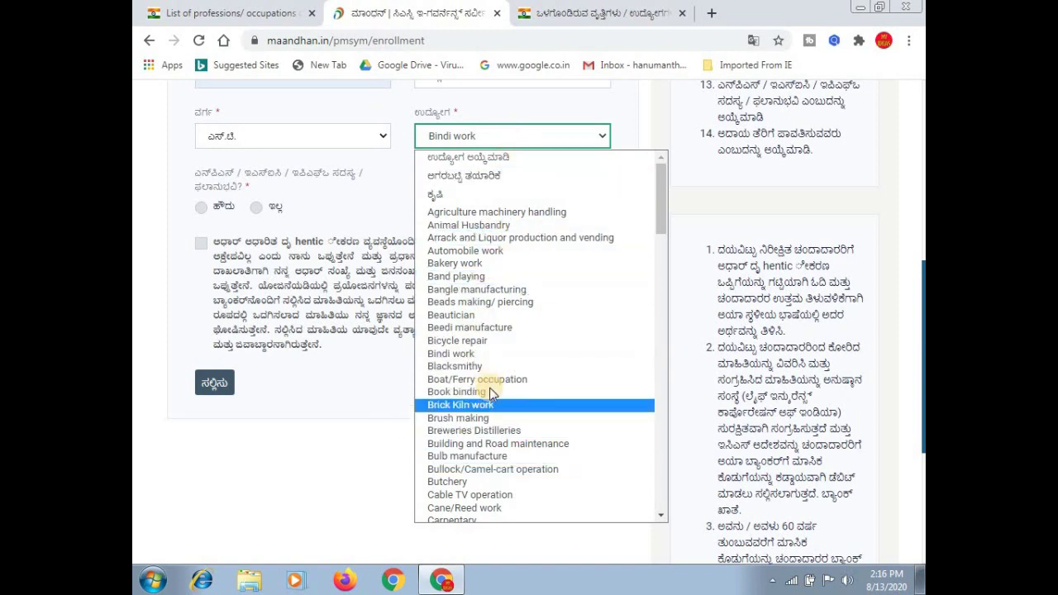
pyautogui.click(663, 515)
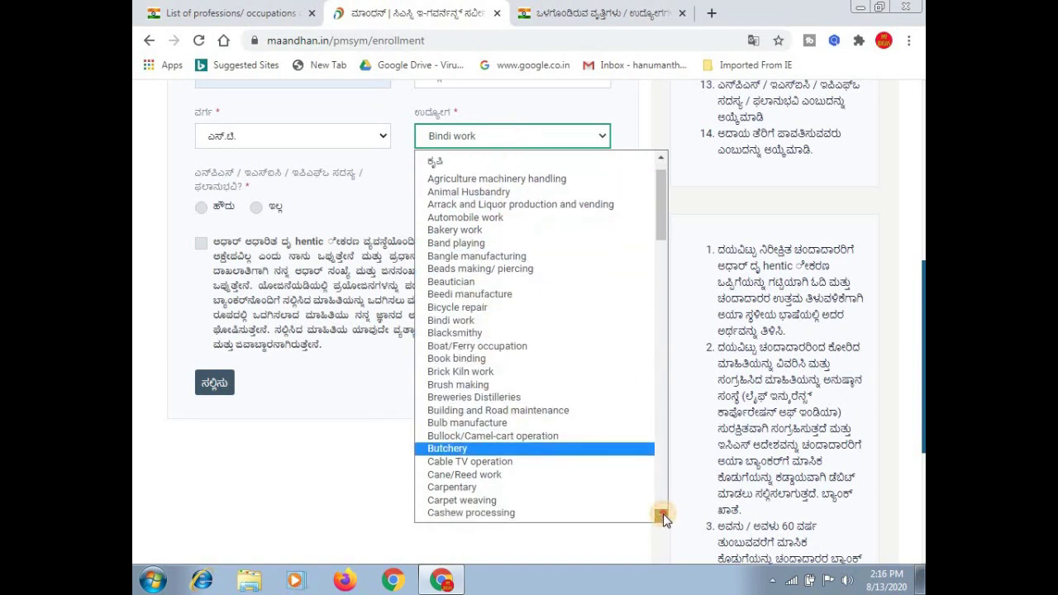
pyautogui.moveTo(663, 515); pyautogui.dragTo(664, 515)
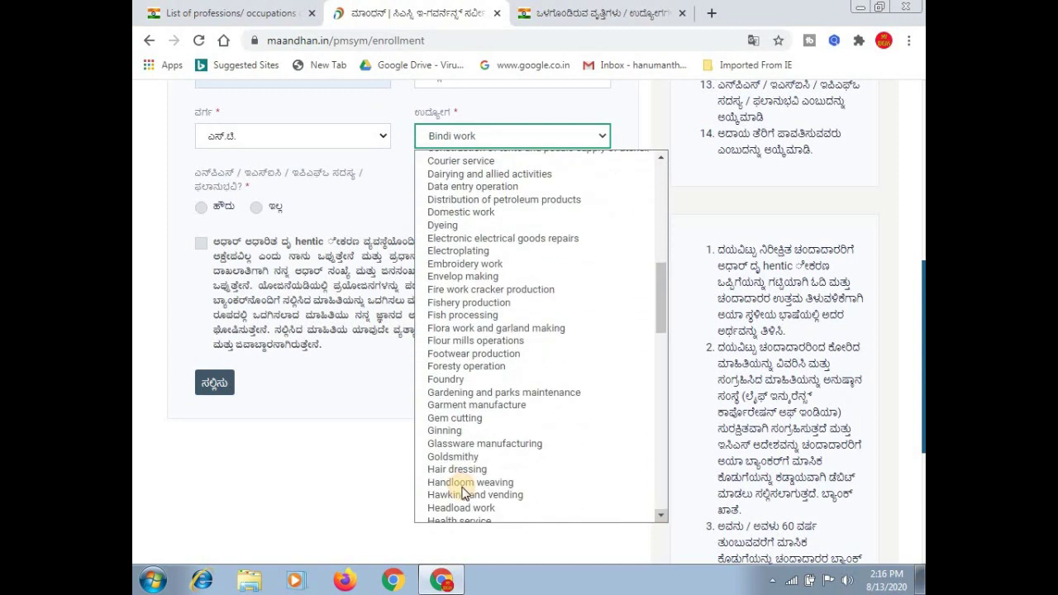
pyautogui.click(370, 409)
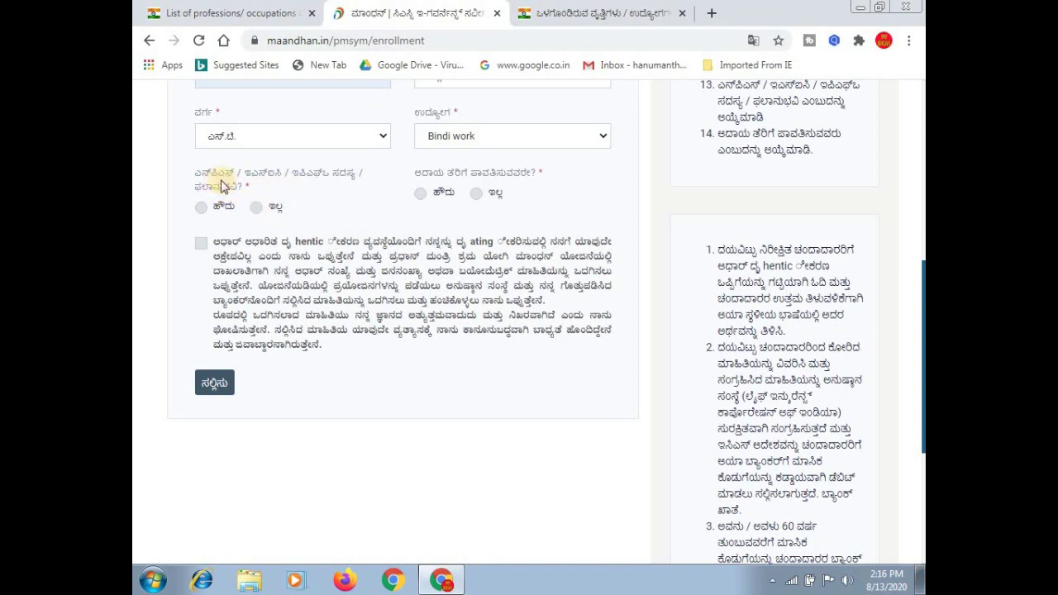
pyautogui.click(258, 212)
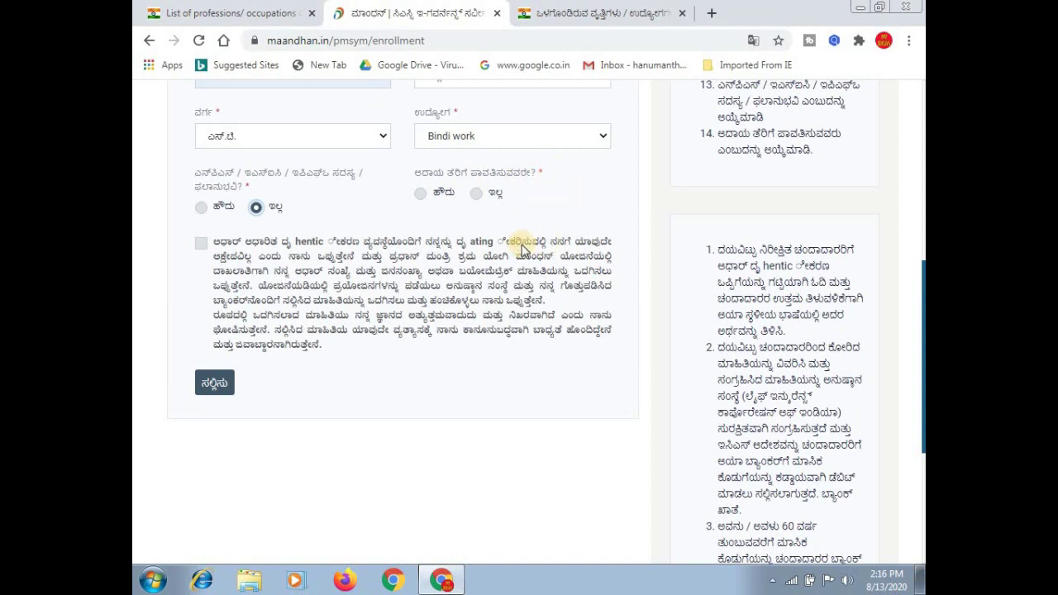
pyautogui.click(478, 196)
# Tick the enrollment consent declaration and submit the subscriber's details.
pyautogui.click(201, 244)
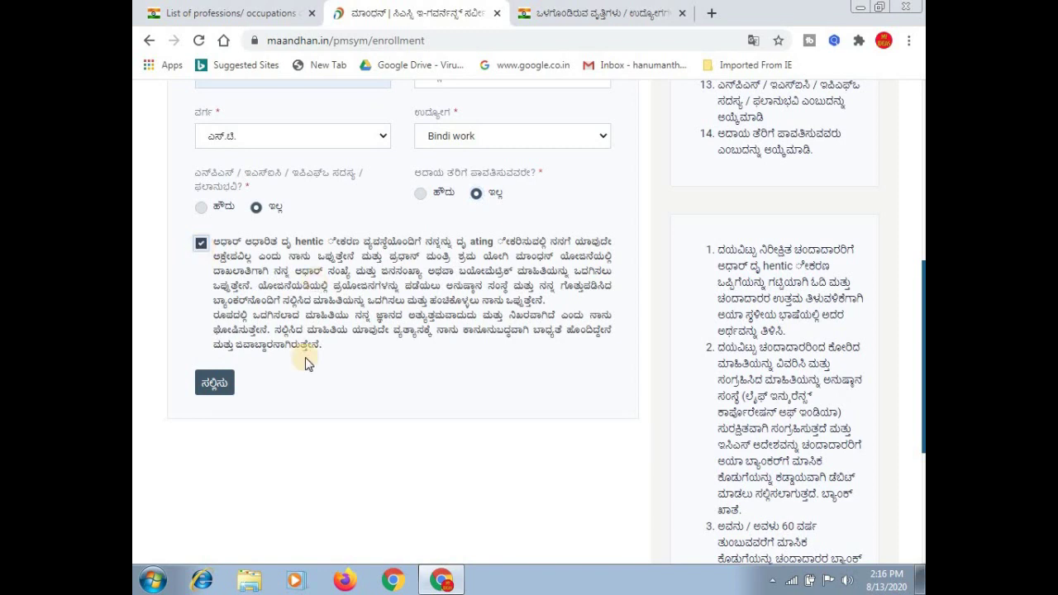
pyautogui.click(217, 384)
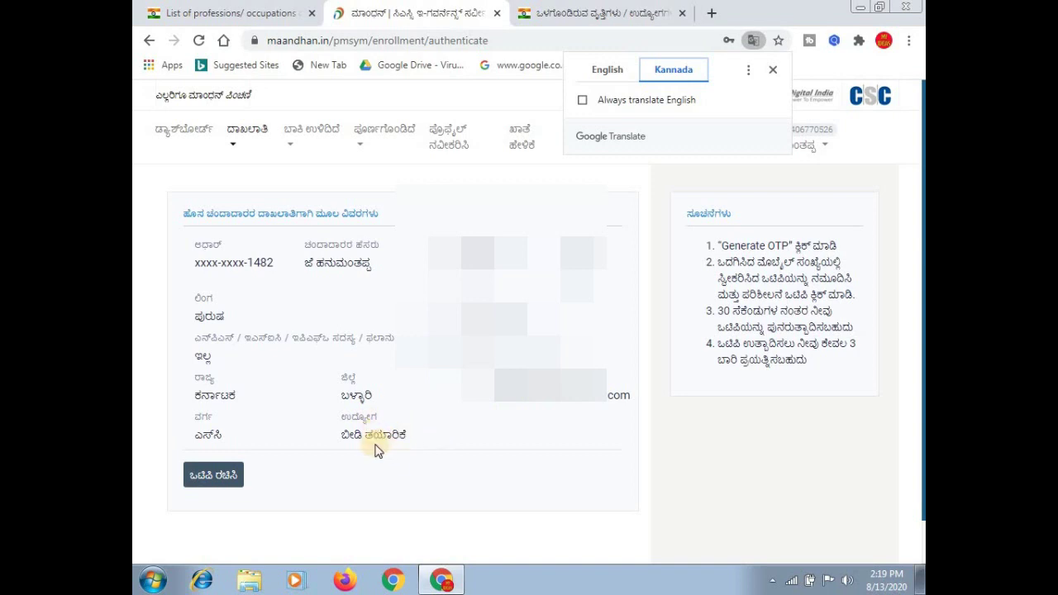
# Generate an OTP to the subscriber's mobile, enter it, and verify it.
pyautogui.click(225, 486)
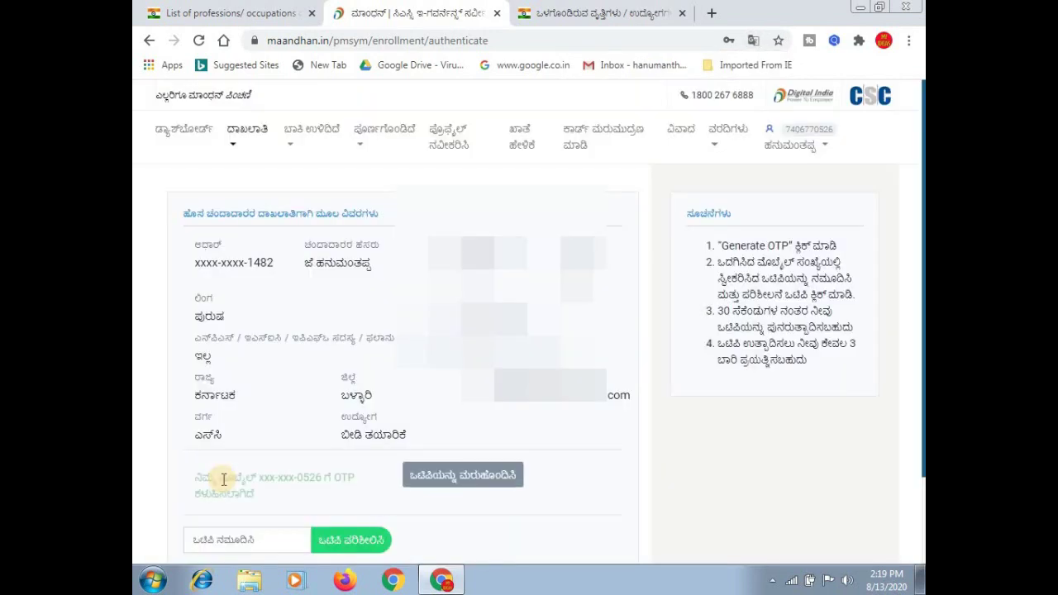
pyautogui.click(276, 541)
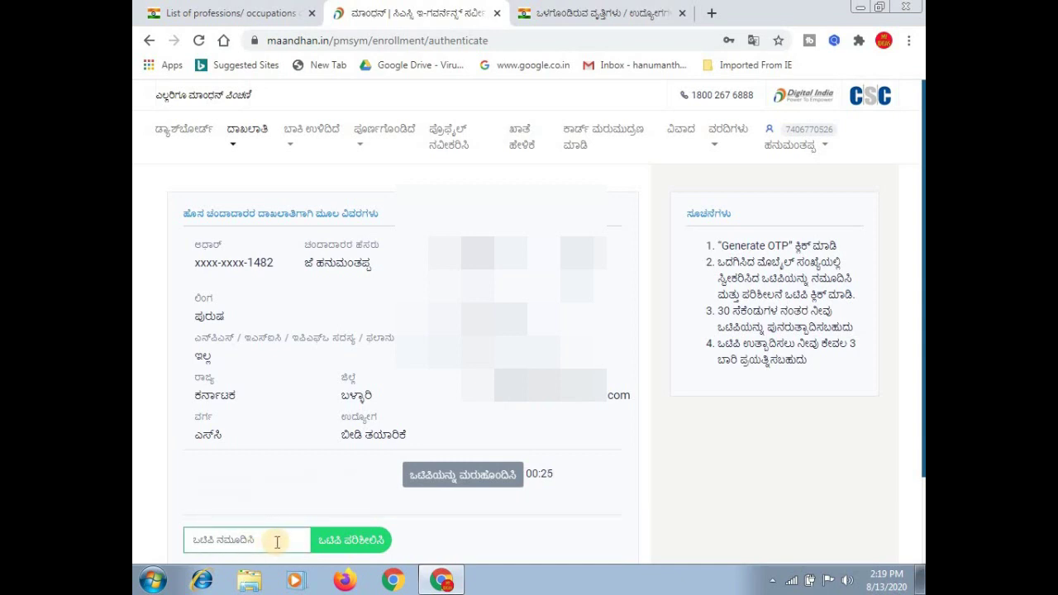
pyautogui.write('••••••')
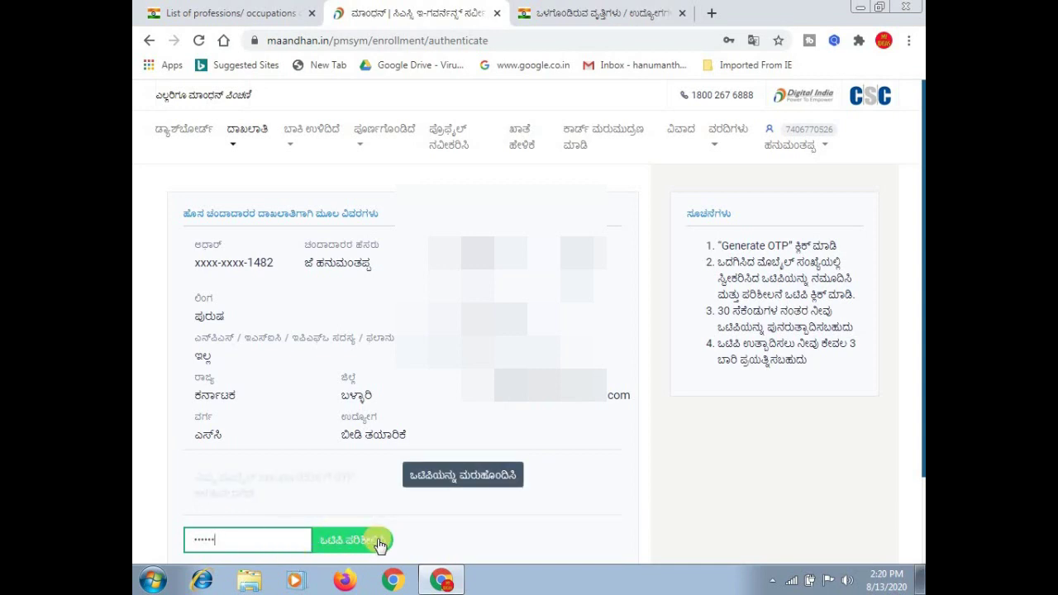
pyautogui.click(378, 541)
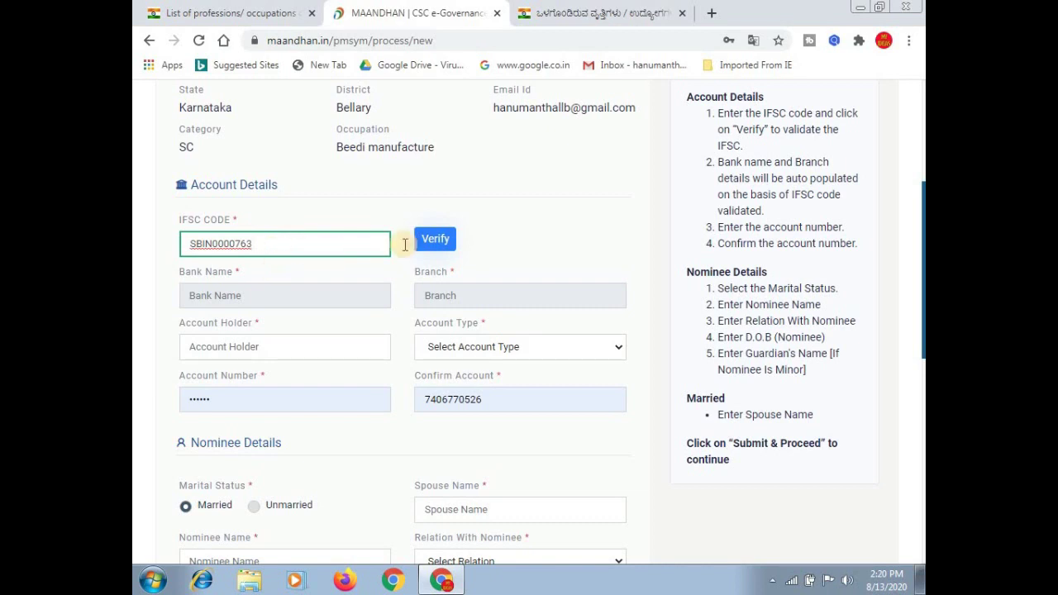
# Validate IFSC SBIN0000763 and check the auto-filled State Bank of India name and branch.
pyautogui.click(444, 240)
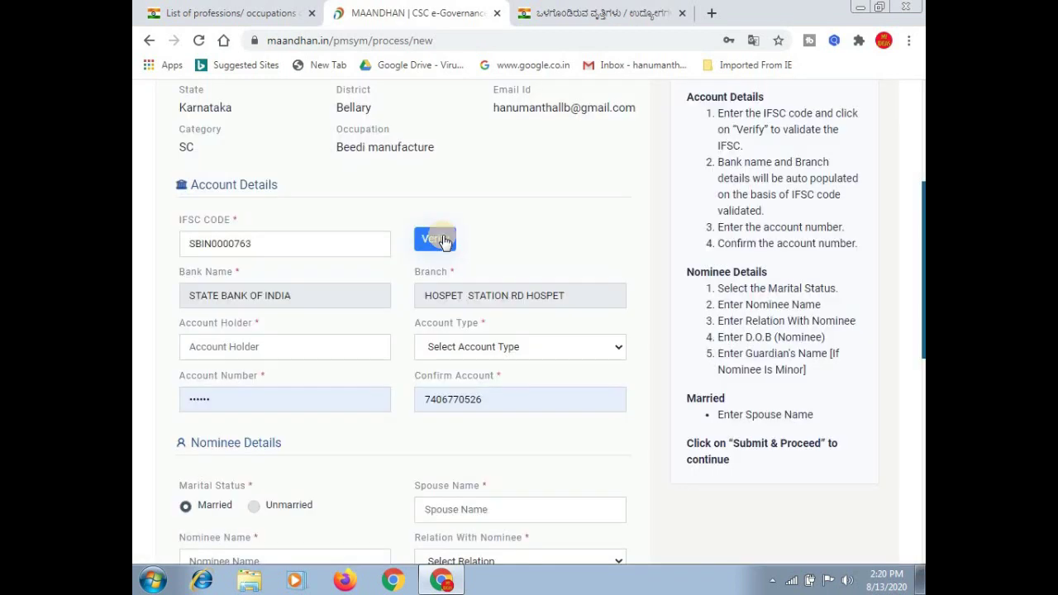
pyautogui.click(315, 295)
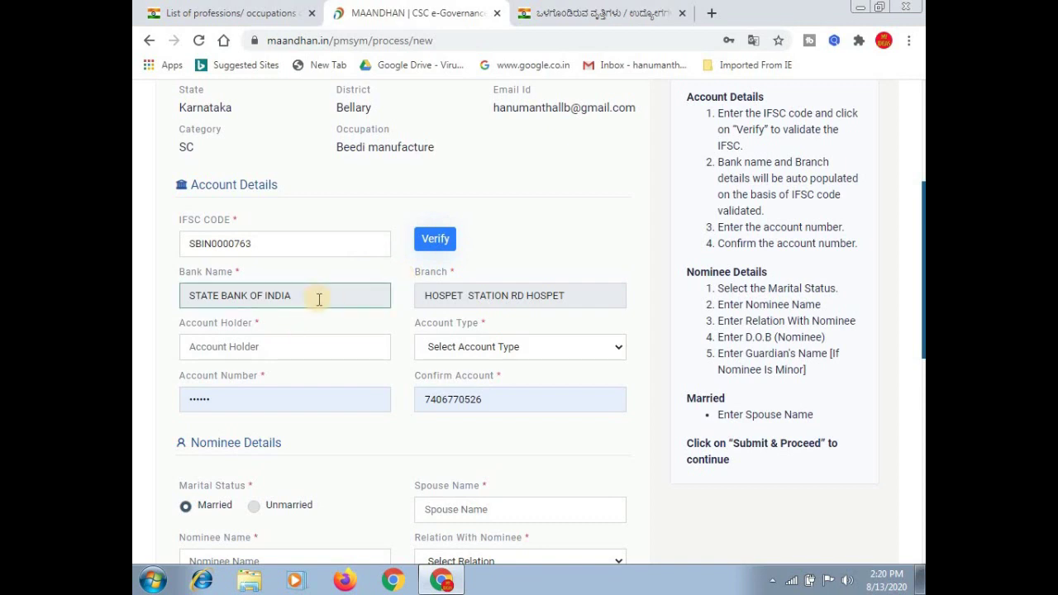
pyautogui.click(520, 298)
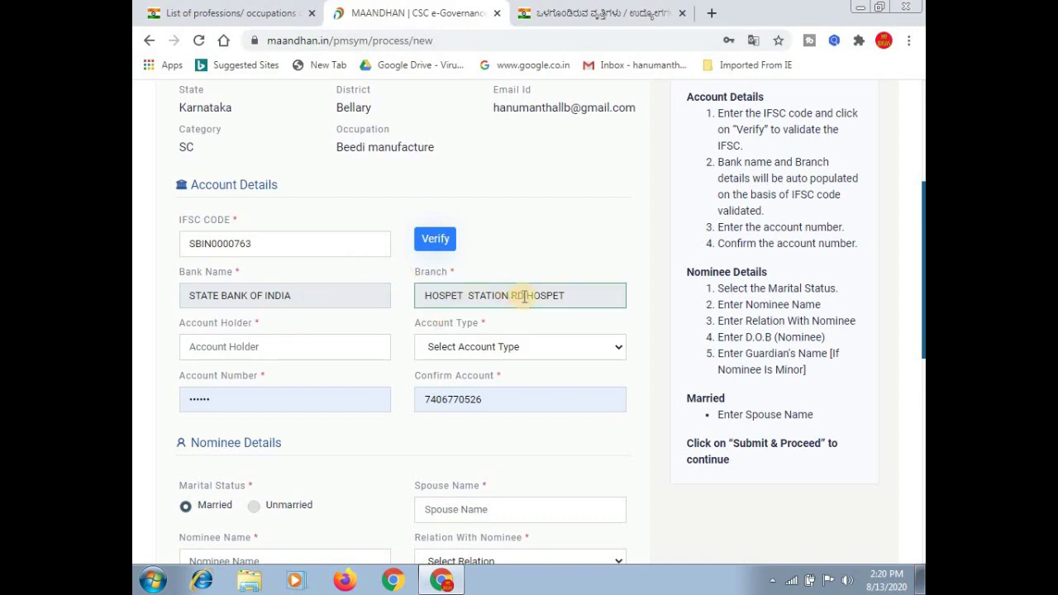
# Fill the account holder name, choose Saving account type, and enter and confirm the account number.
pyautogui.click(348, 346)
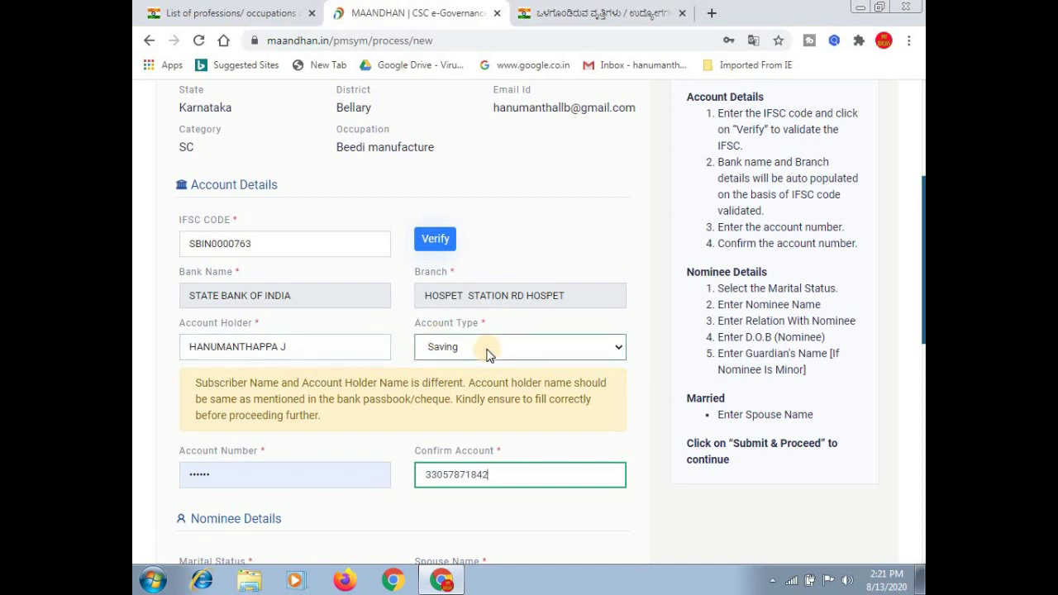
pyautogui.click(488, 353)
pyautogui.click(488, 353)
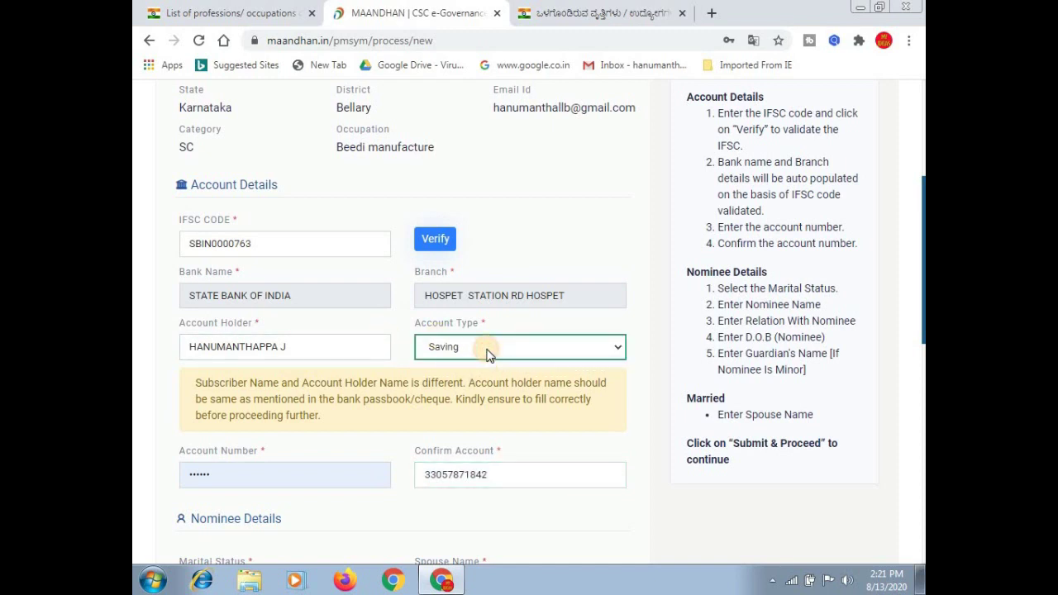
pyautogui.click(273, 474)
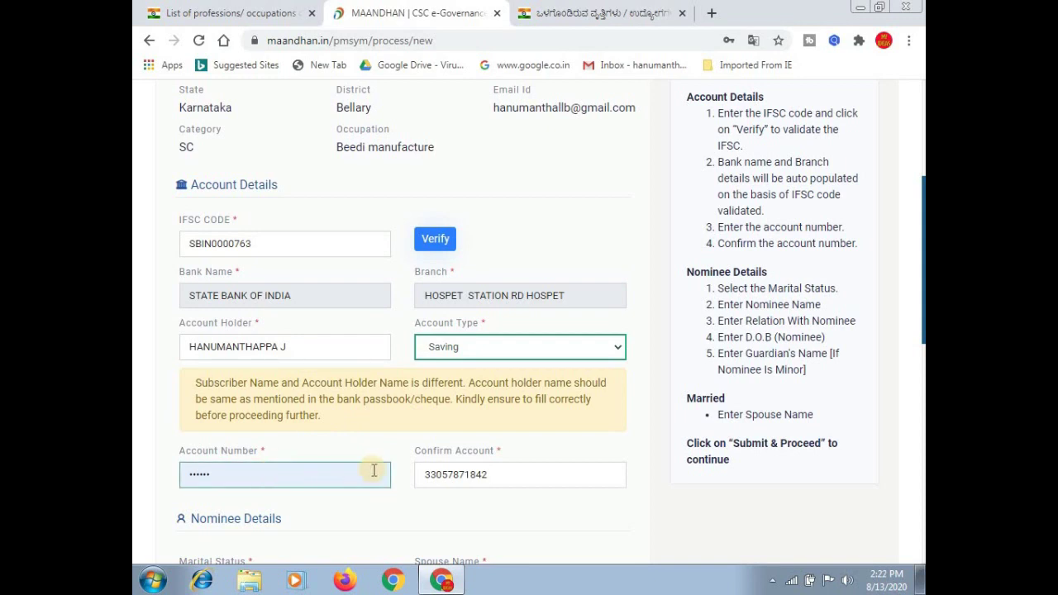
pyautogui.click(505, 475)
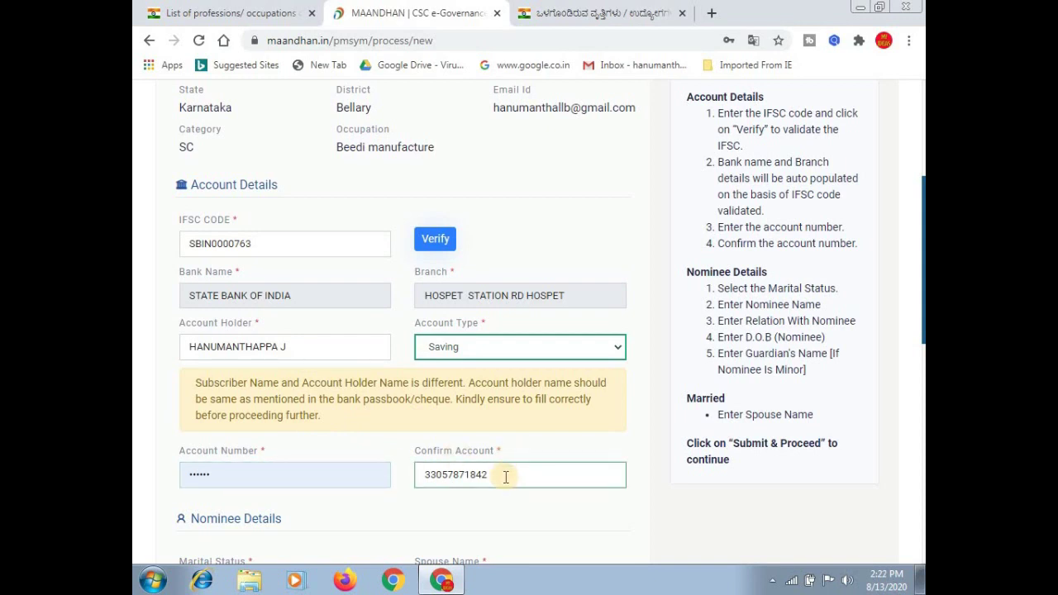
pyautogui.click(409, 227)
pyautogui.scroll(-4, 409, 228)
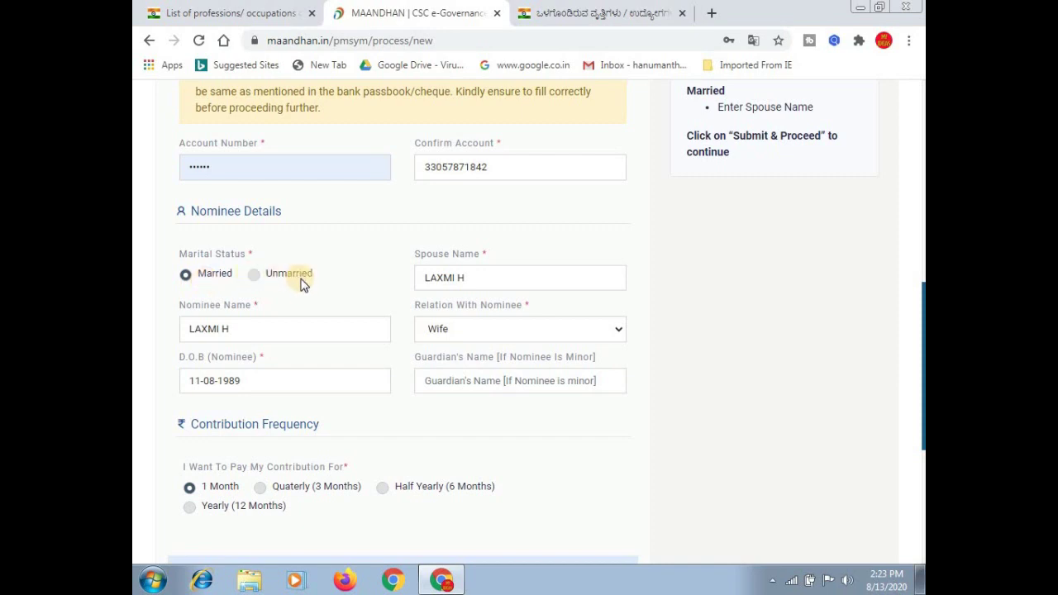
pyautogui.click(492, 278)
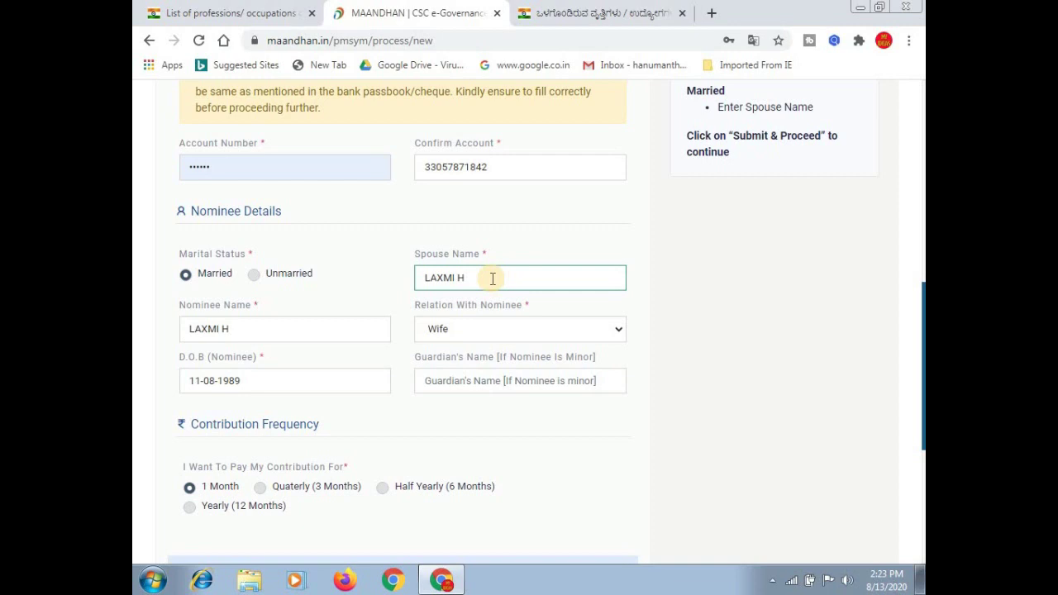
pyautogui.click(298, 338)
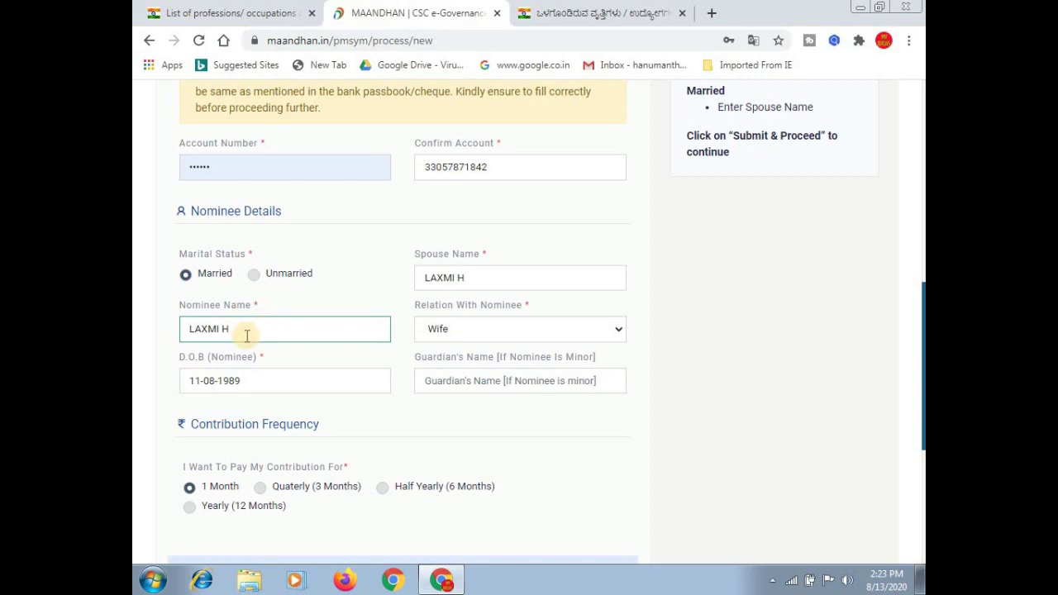
pyautogui.click(484, 336)
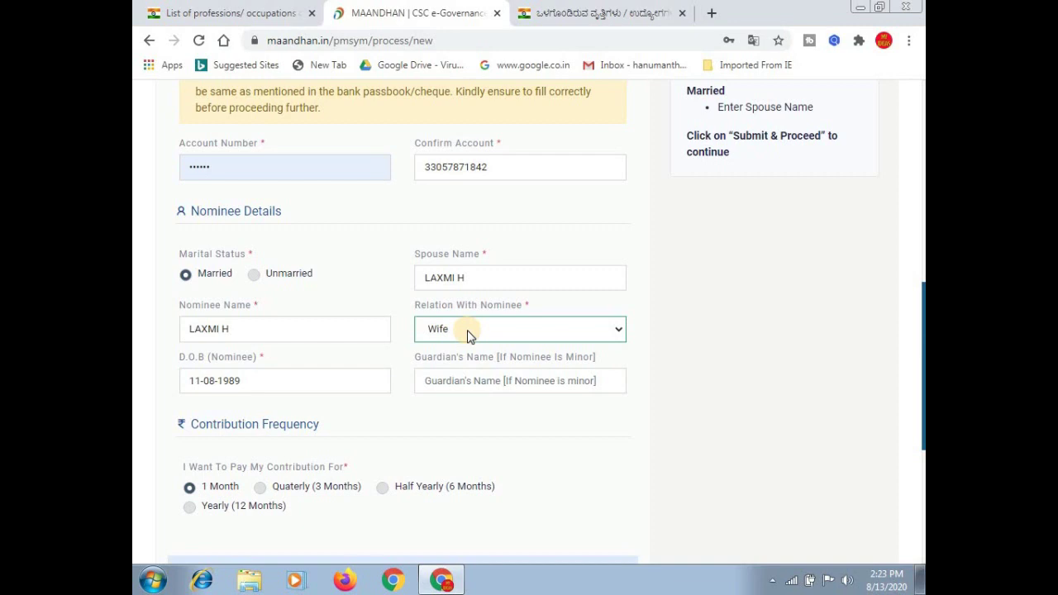
pyautogui.click(307, 380)
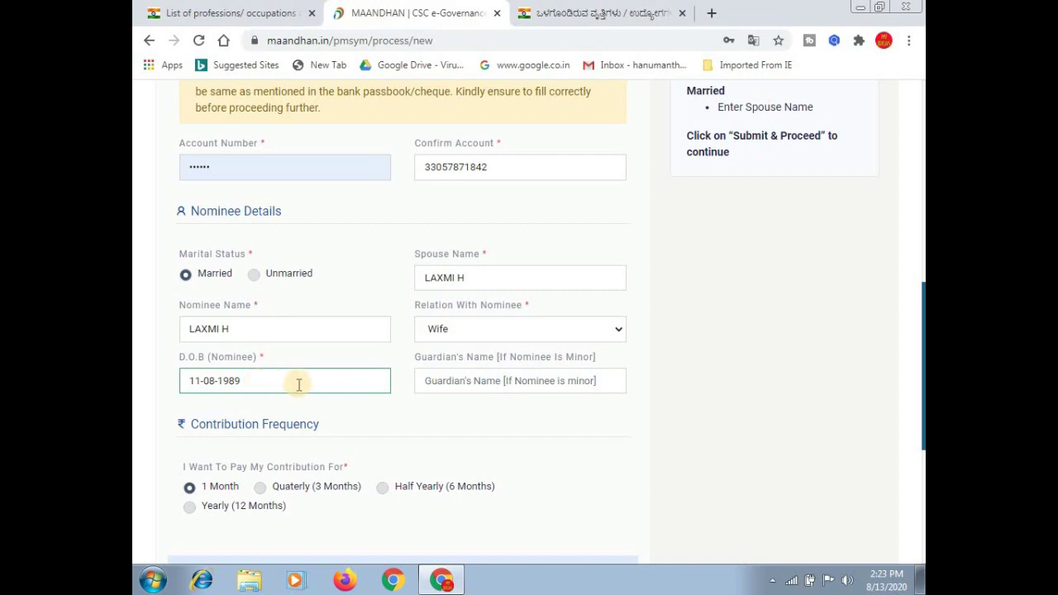
pyautogui.click(318, 365)
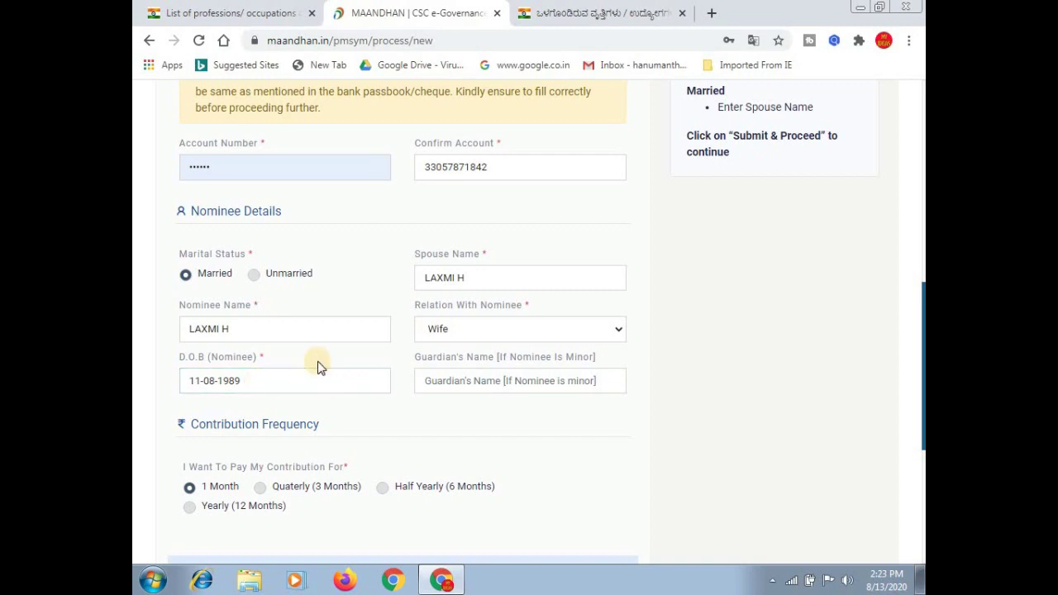
pyautogui.click(493, 380)
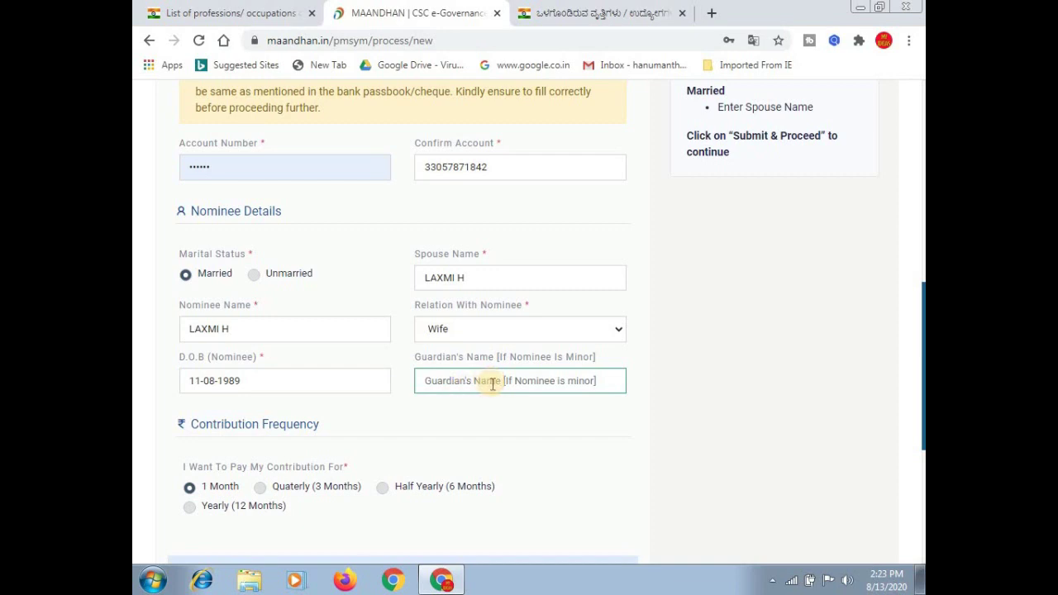
pyautogui.click(420, 406)
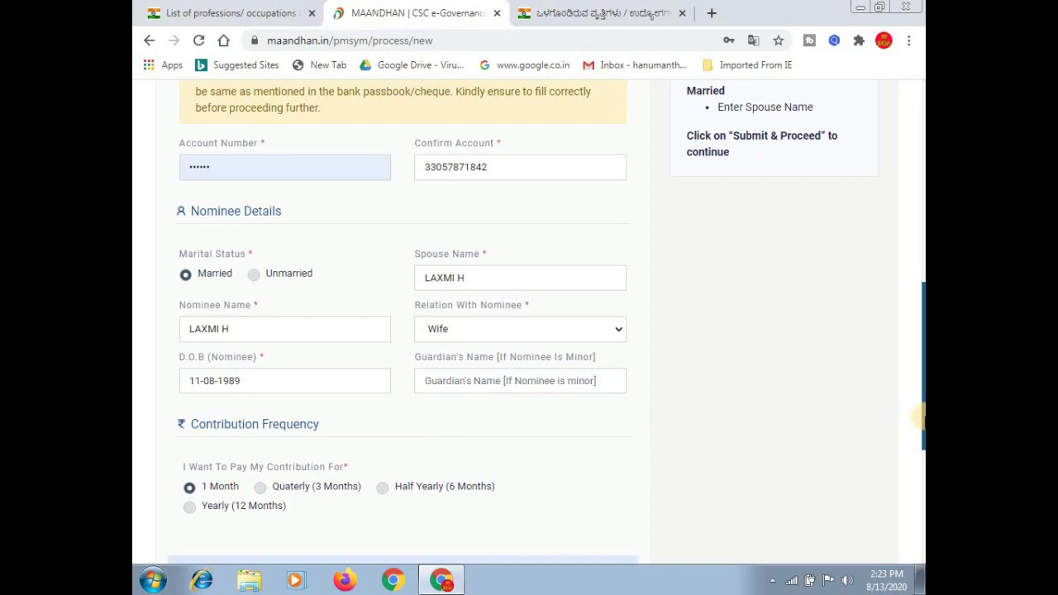
pyautogui.moveTo(920, 414); pyautogui.dragTo(909, 482)
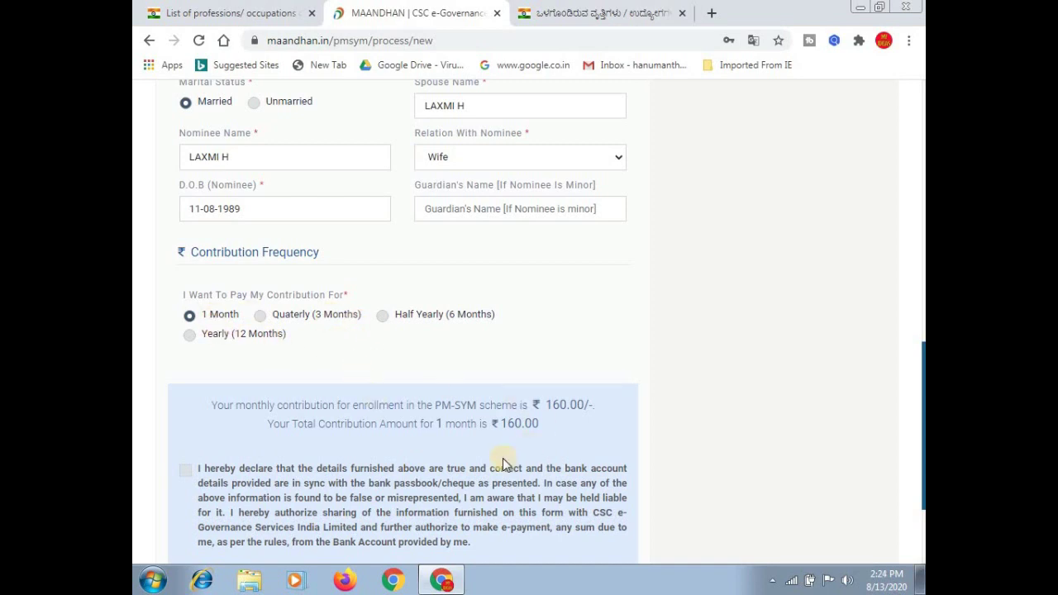
# Highlight the ₹160.00 monthly contribution total and tick the declaration checkbox.
pyautogui.moveTo(500, 431); pyautogui.dragTo(595, 420)
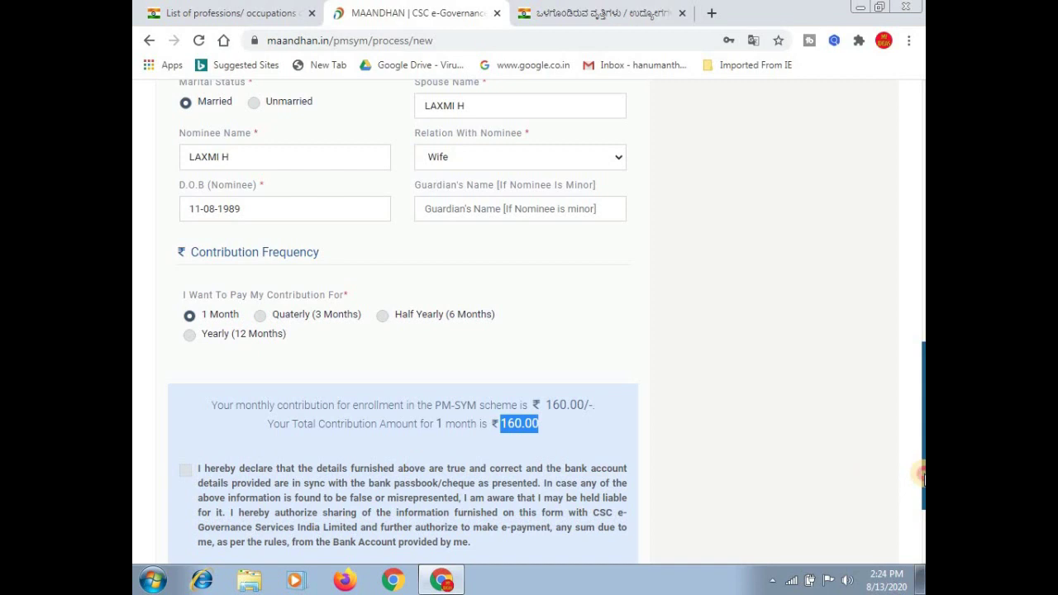
pyautogui.moveTo(922, 473); pyautogui.dragTo(920, 502)
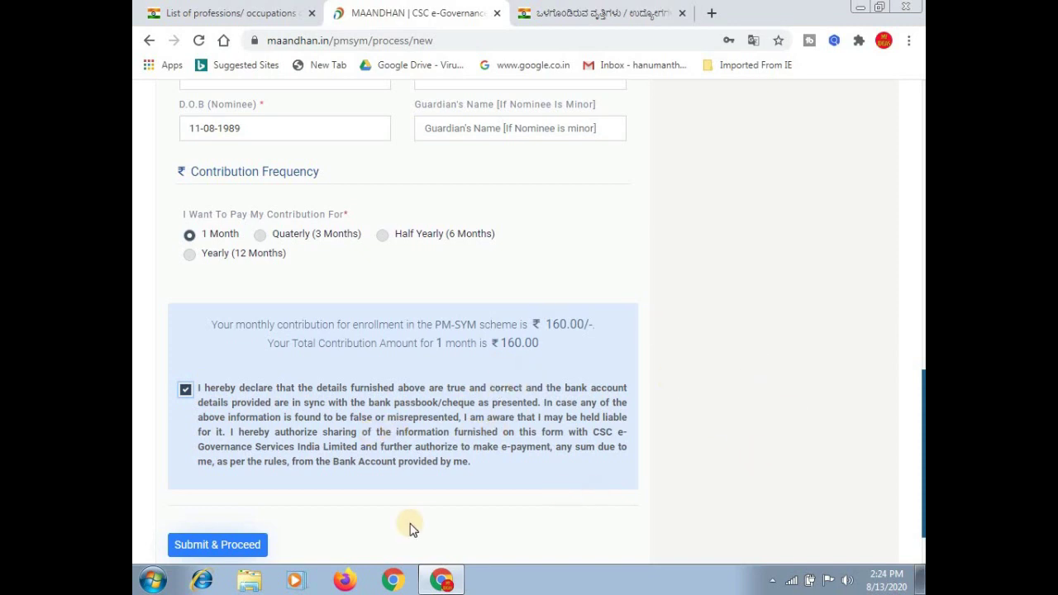
pyautogui.click(255, 549)
pyautogui.click(265, 554)
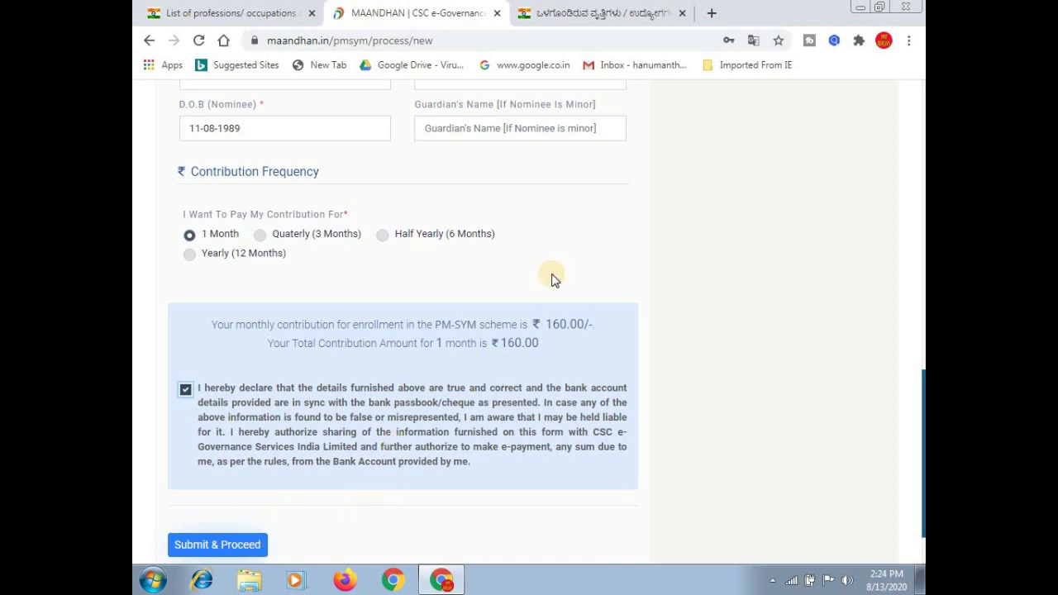
pyautogui.scroll(4, 614, 246)
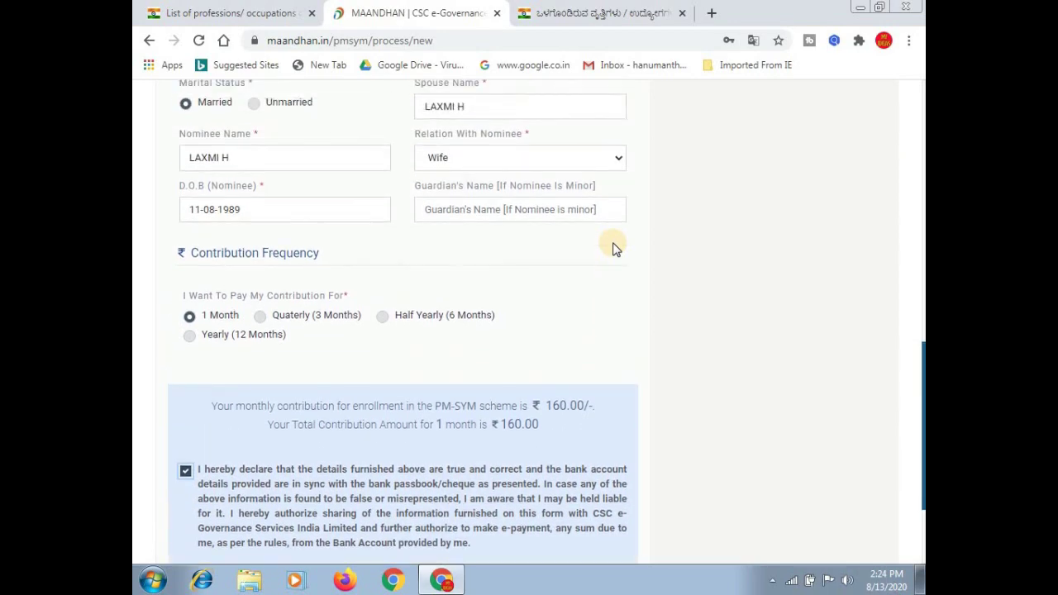
pyautogui.scroll(4, 614, 244)
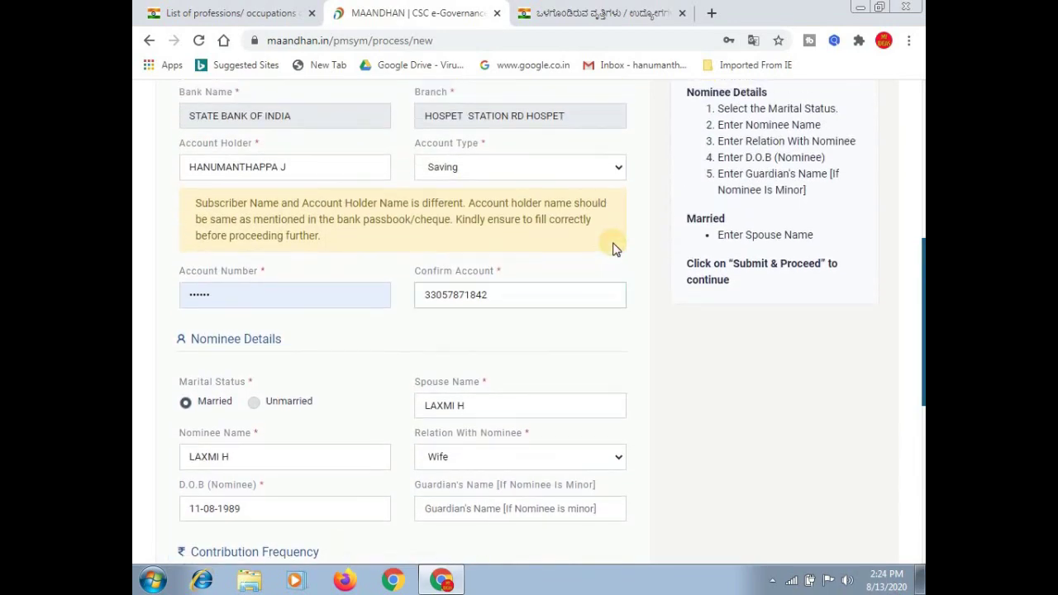
pyautogui.scroll(3, 614, 248)
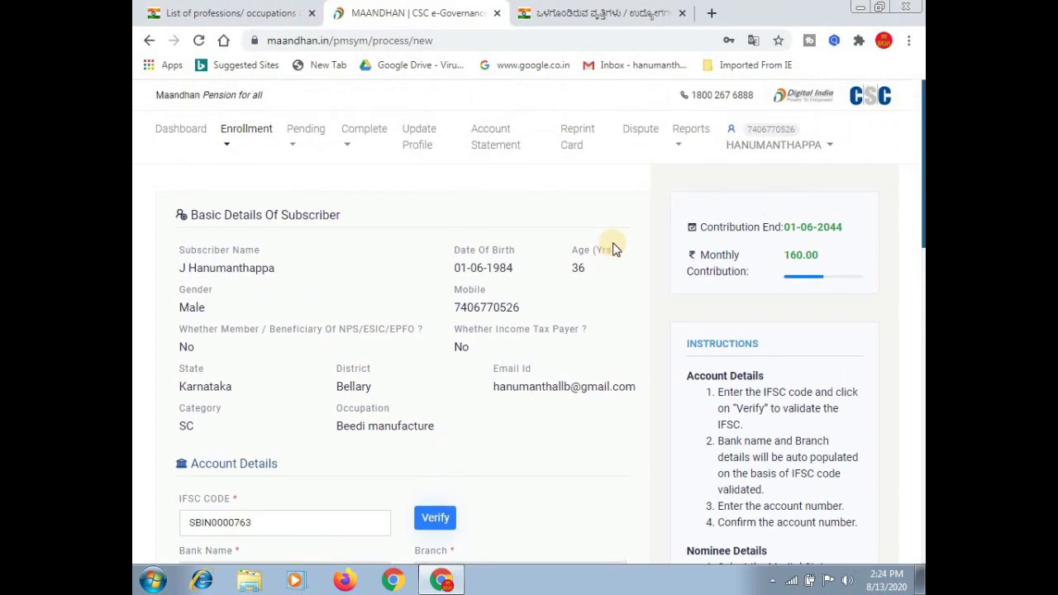
pyautogui.scroll(-3, 615, 248)
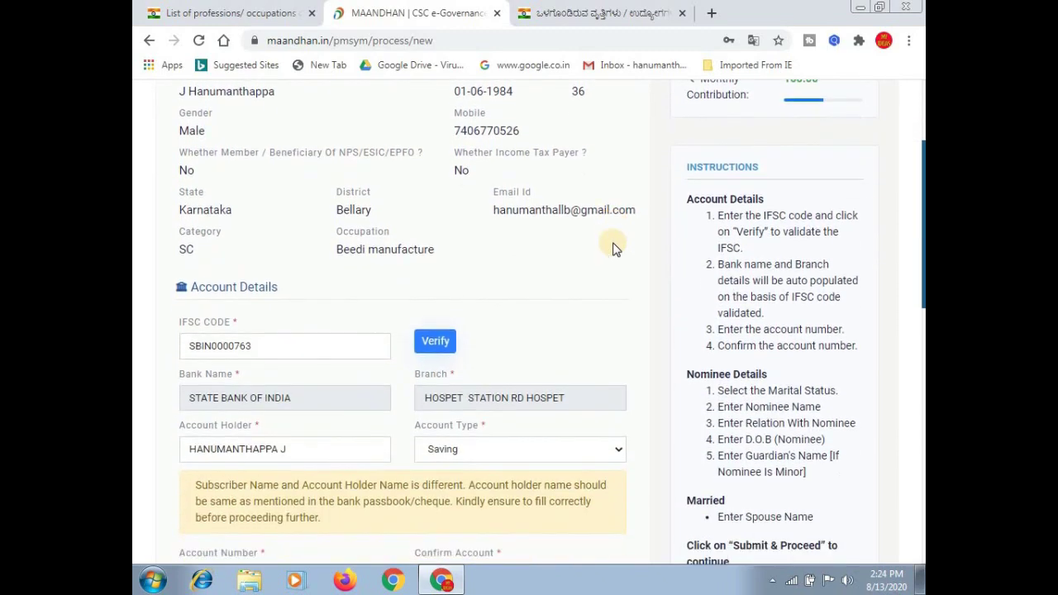
pyautogui.scroll(-3, 615, 248)
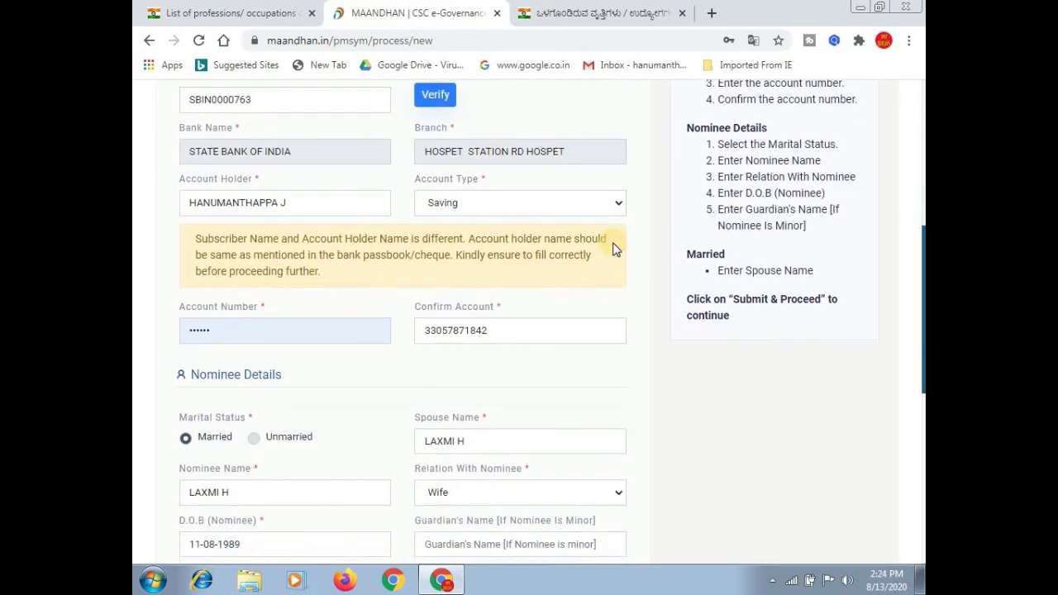
pyautogui.scroll(-3, 615, 248)
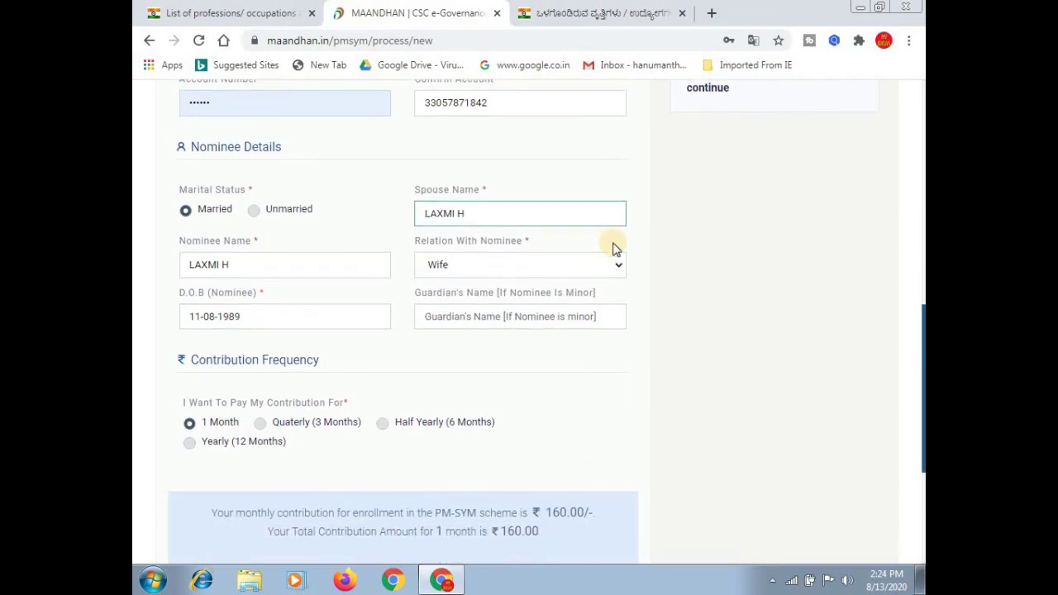
pyautogui.scroll(-2, 614, 243)
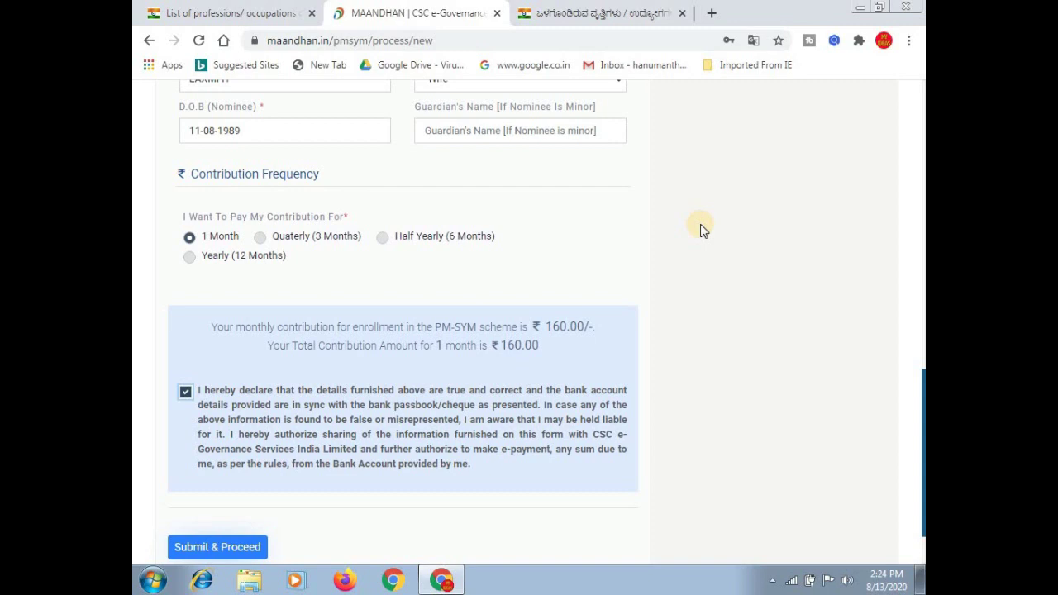
pyautogui.scroll(-2, 700, 230)
pyautogui.scroll(4, 700, 230)
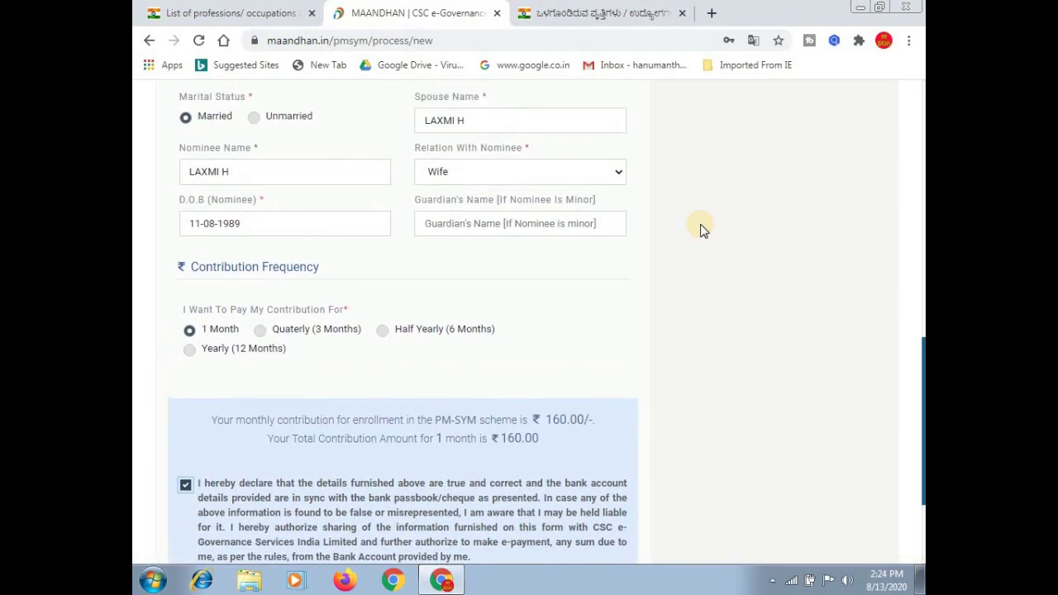
pyautogui.scroll(-1, 700, 230)
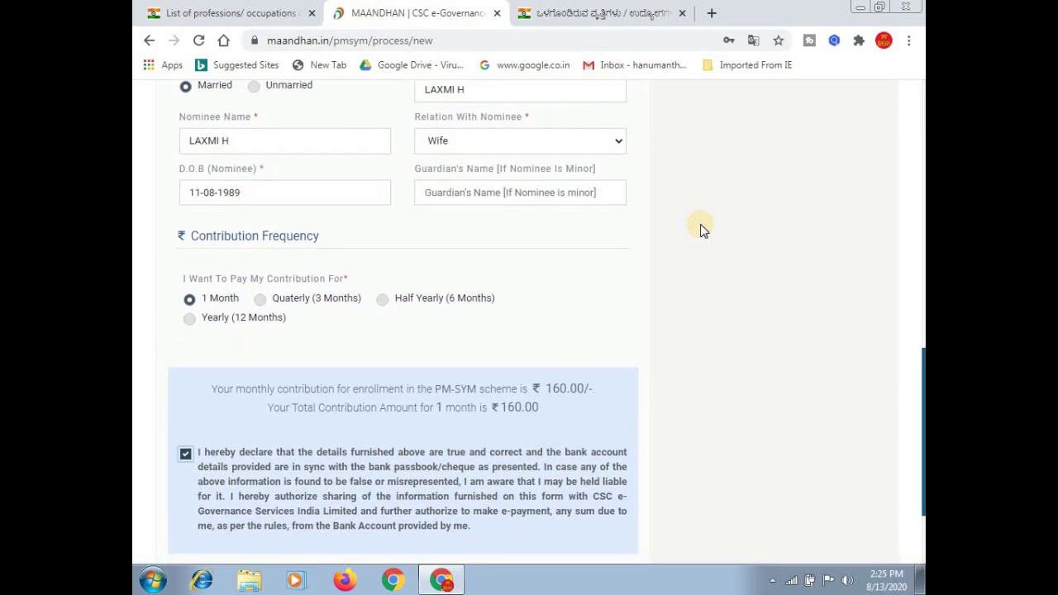
pyautogui.scroll(3, 700, 230)
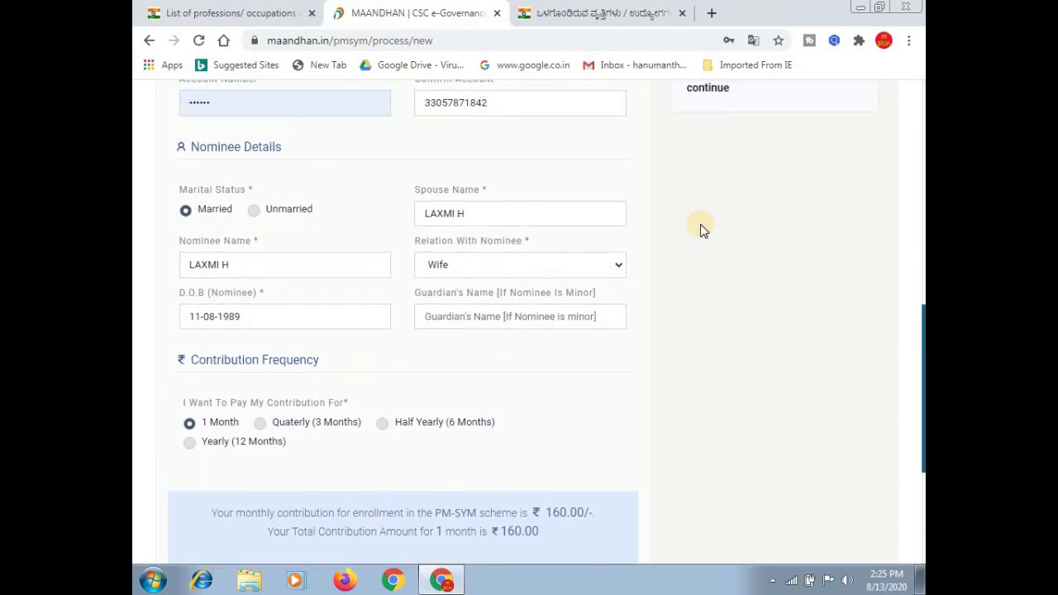
pyautogui.scroll(3, 701, 230)
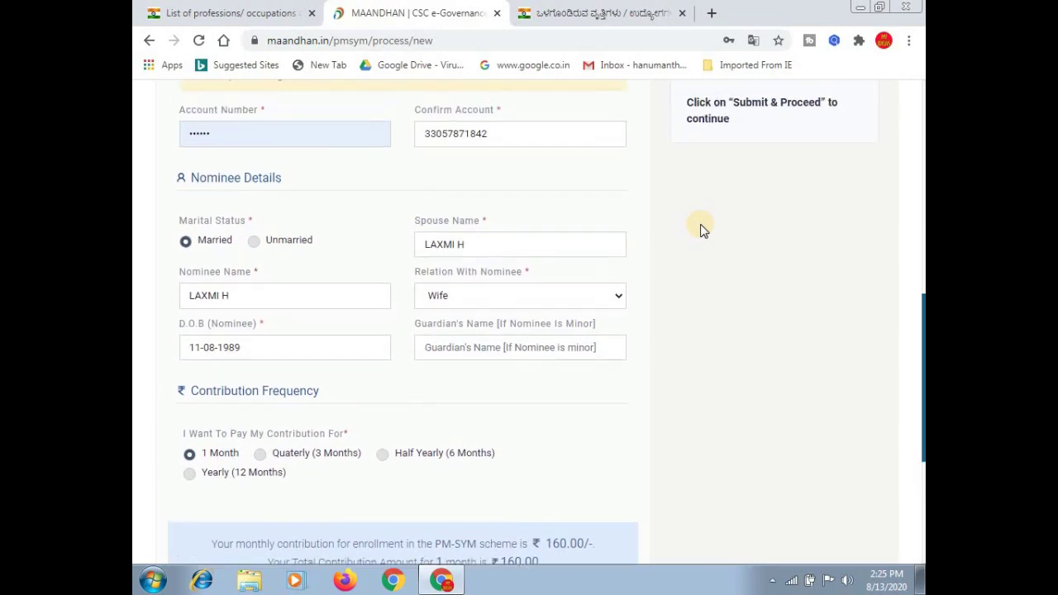
pyautogui.scroll(-4, 701, 230)
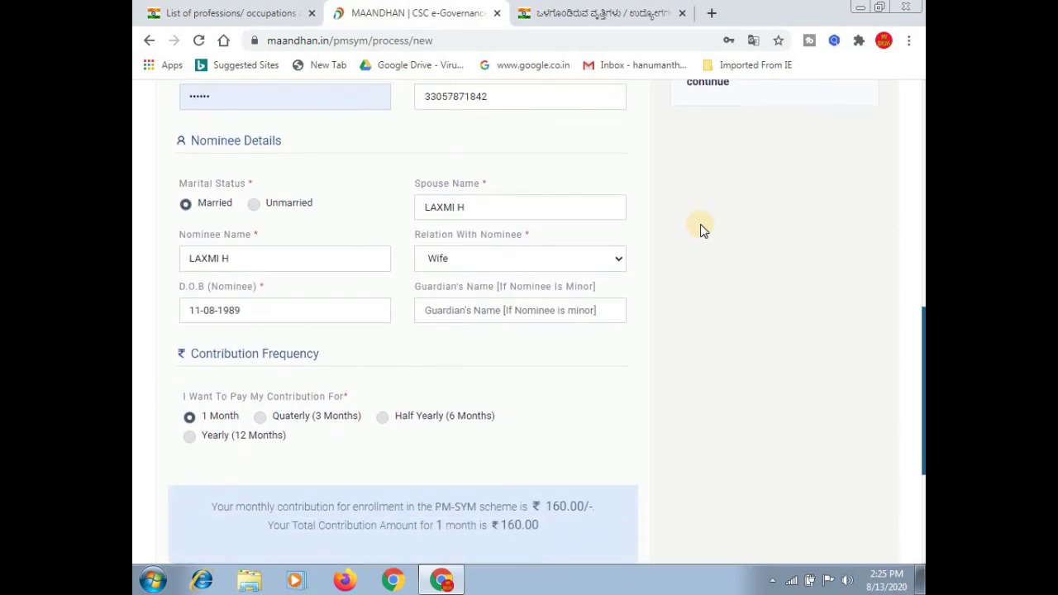
pyautogui.scroll(-2, 701, 230)
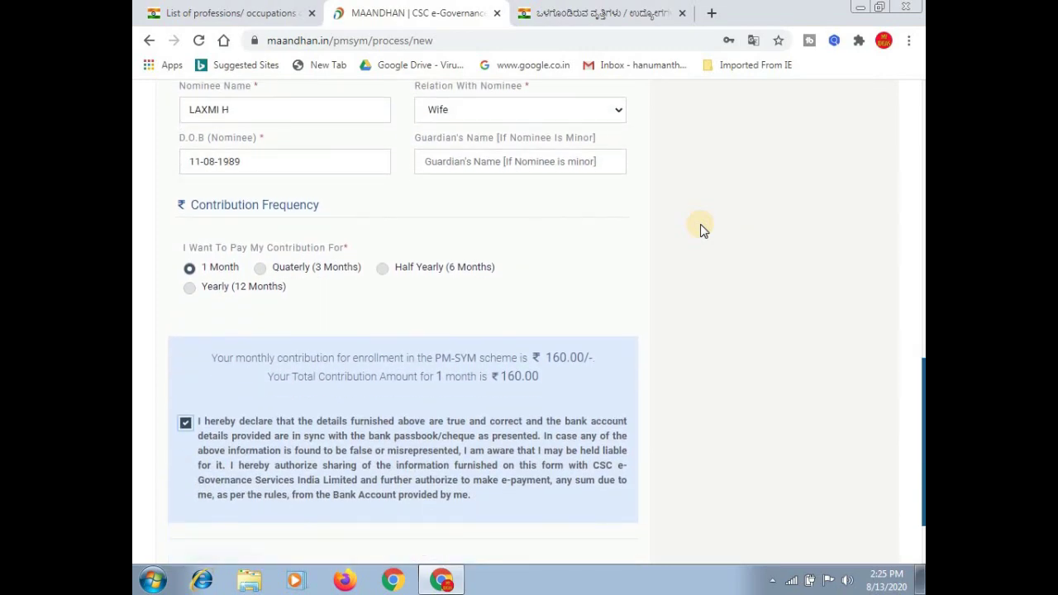
pyautogui.scroll(4, 701, 230)
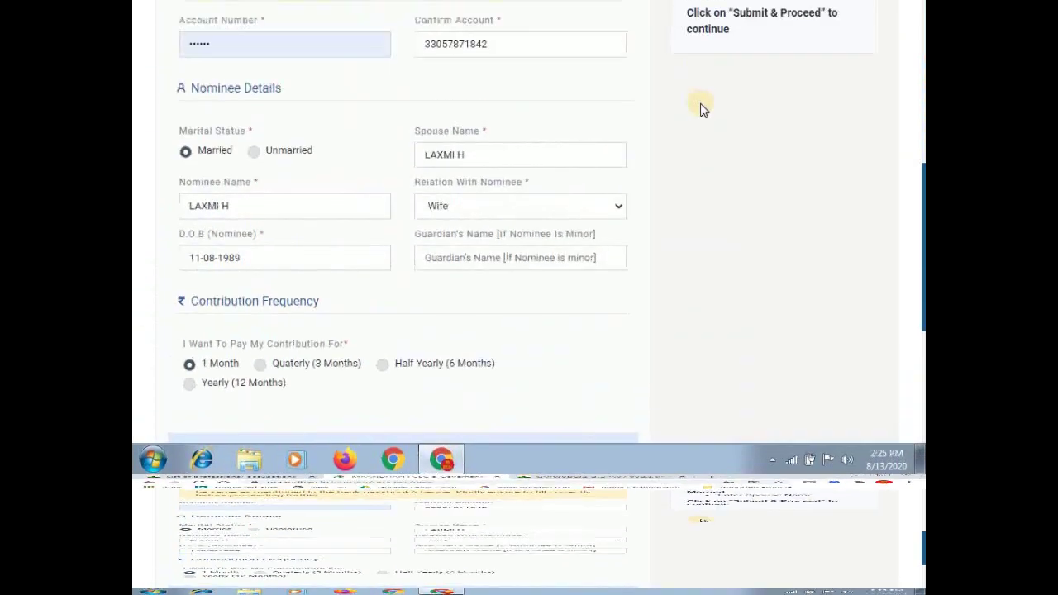